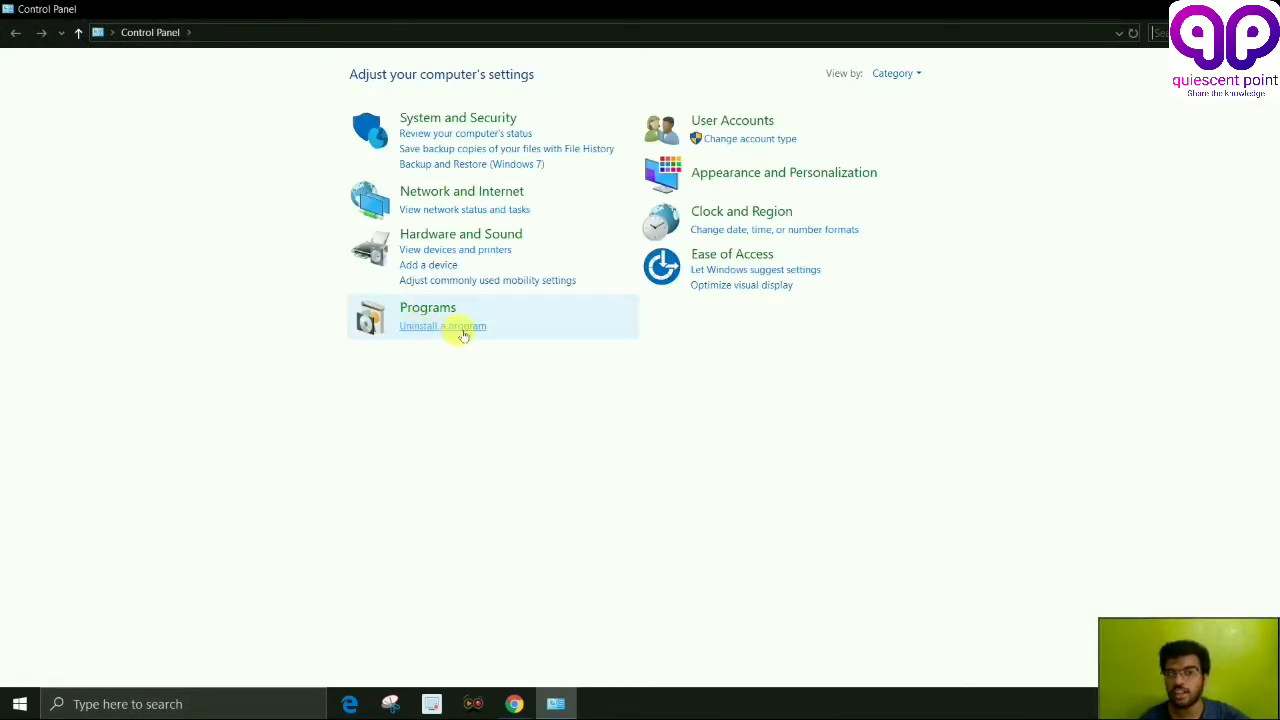
Step: Open the list of installed programs and select Python 3.8.3 (32-bit)
click(455, 327)
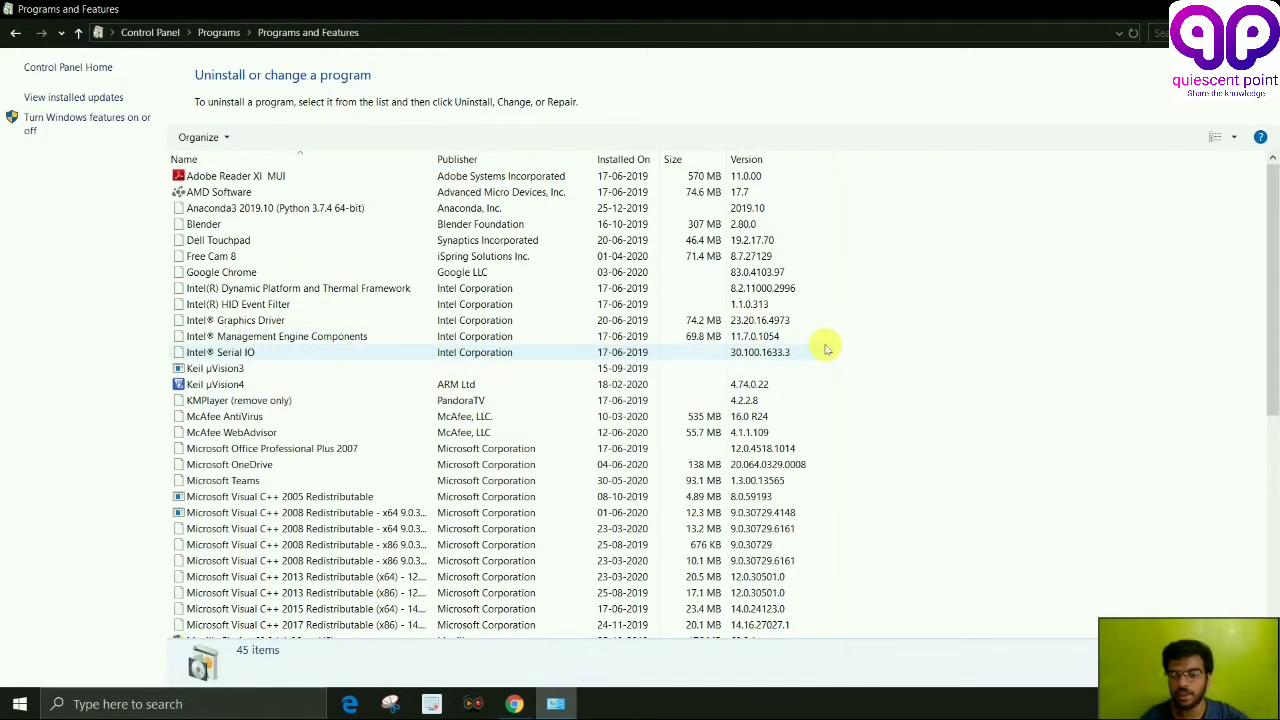
scroll(826, 348, down, 8)
click(826, 352)
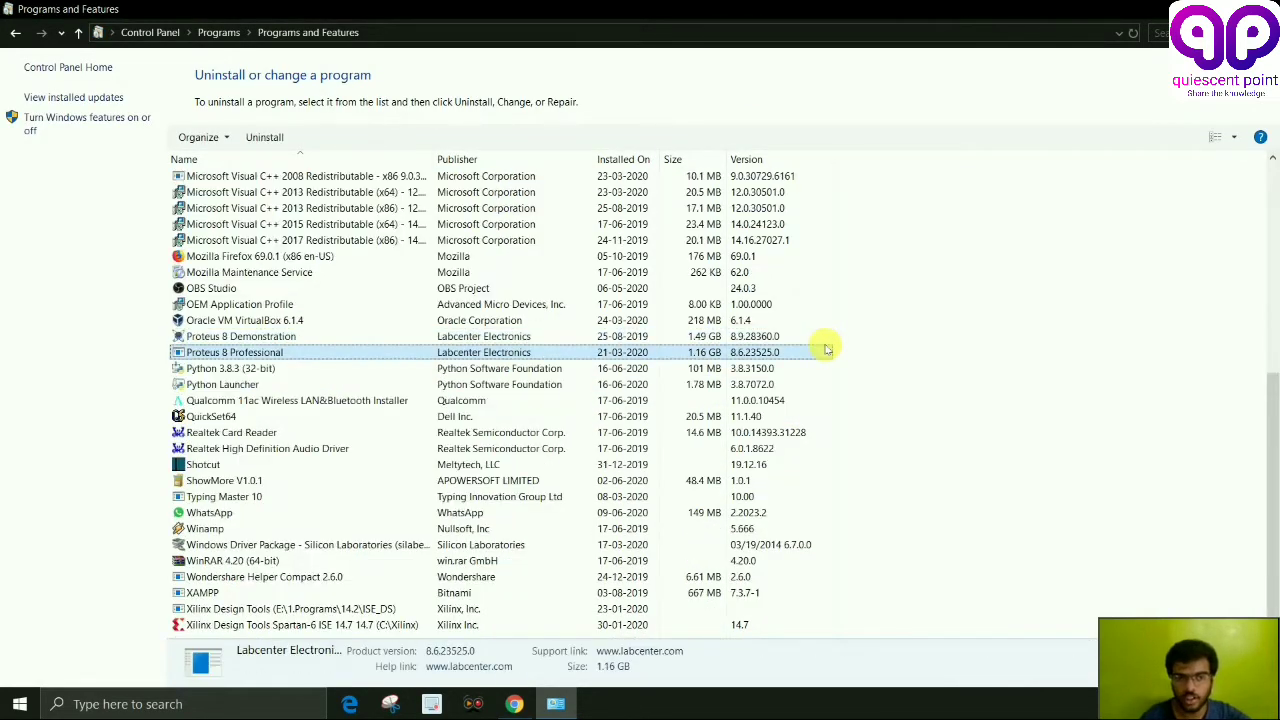
click(503, 368)
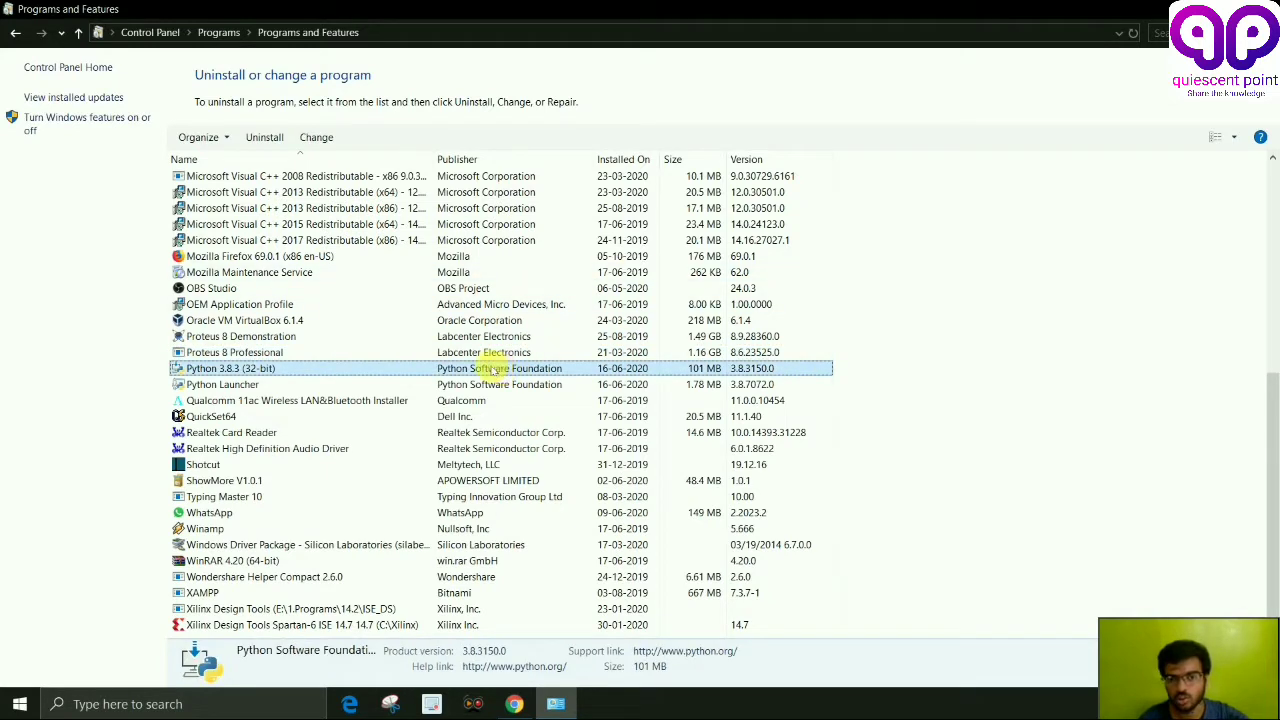
right_click(491, 367)
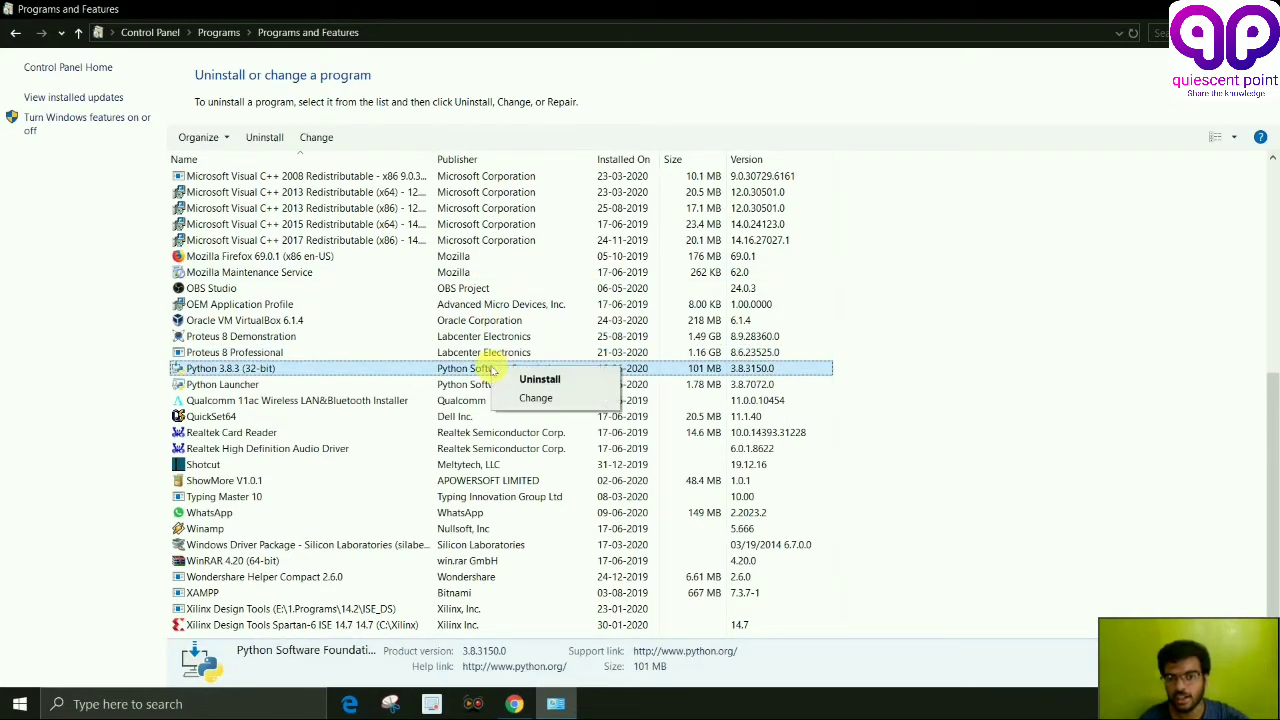
click(535, 398)
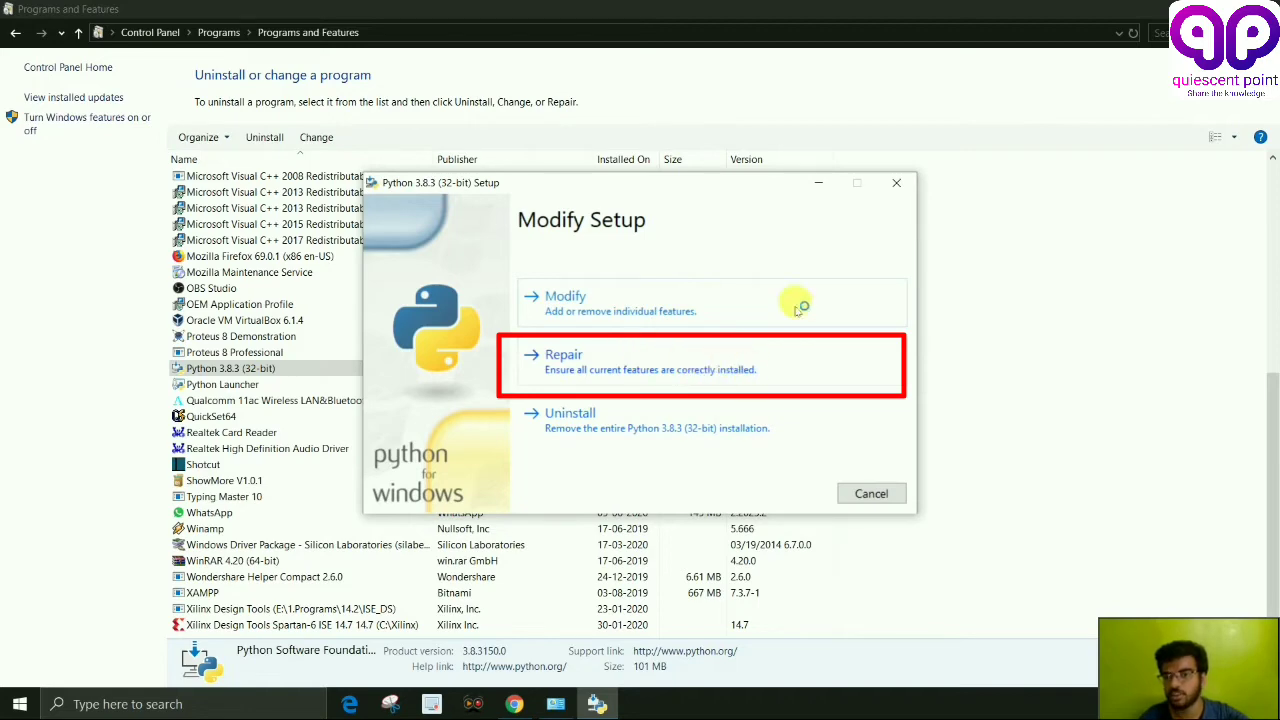
click(896, 182)
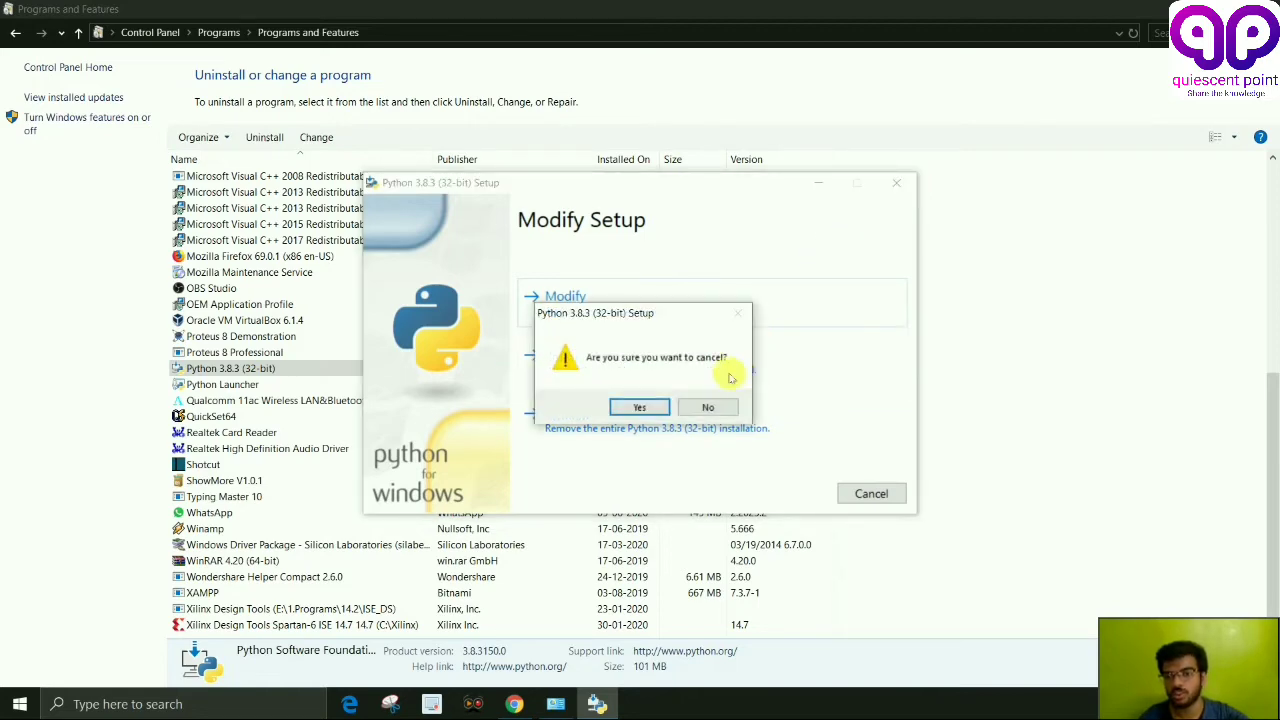
click(639, 407)
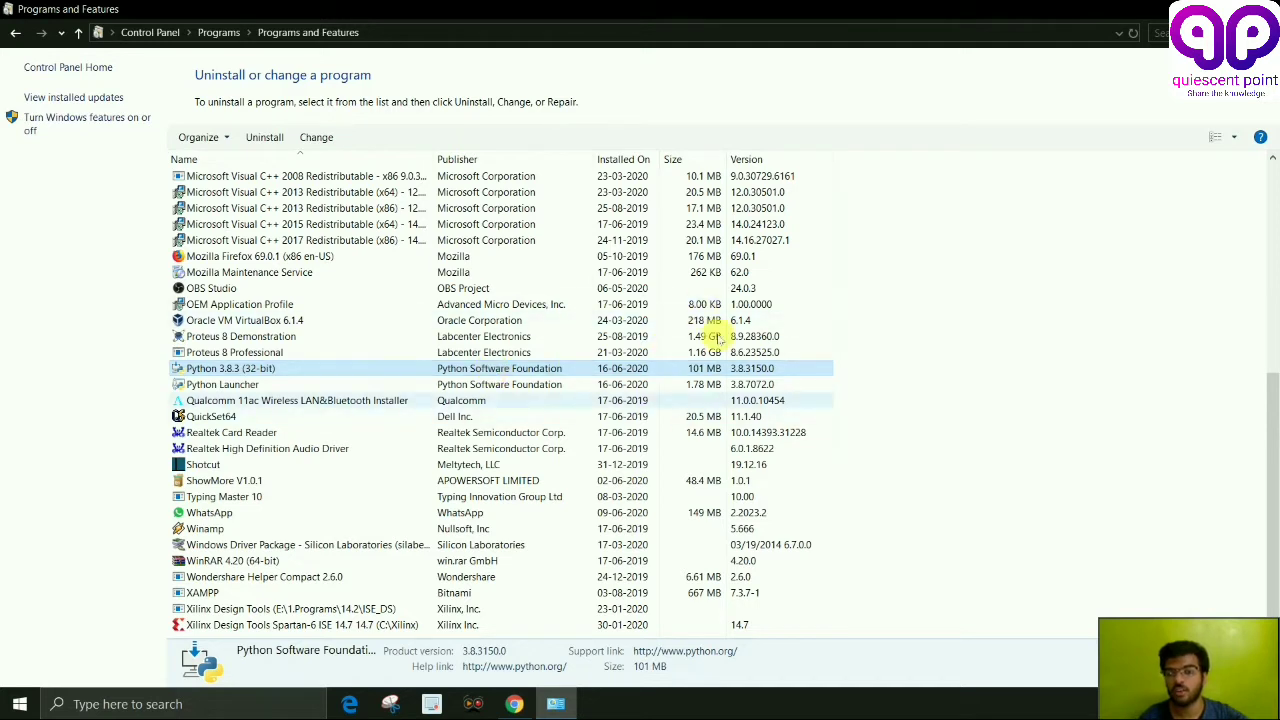
Step: Uninstall Python 3.8.3 (32-bit), allowing it to make changes to the device, and close its setup window
right_click(502, 364)
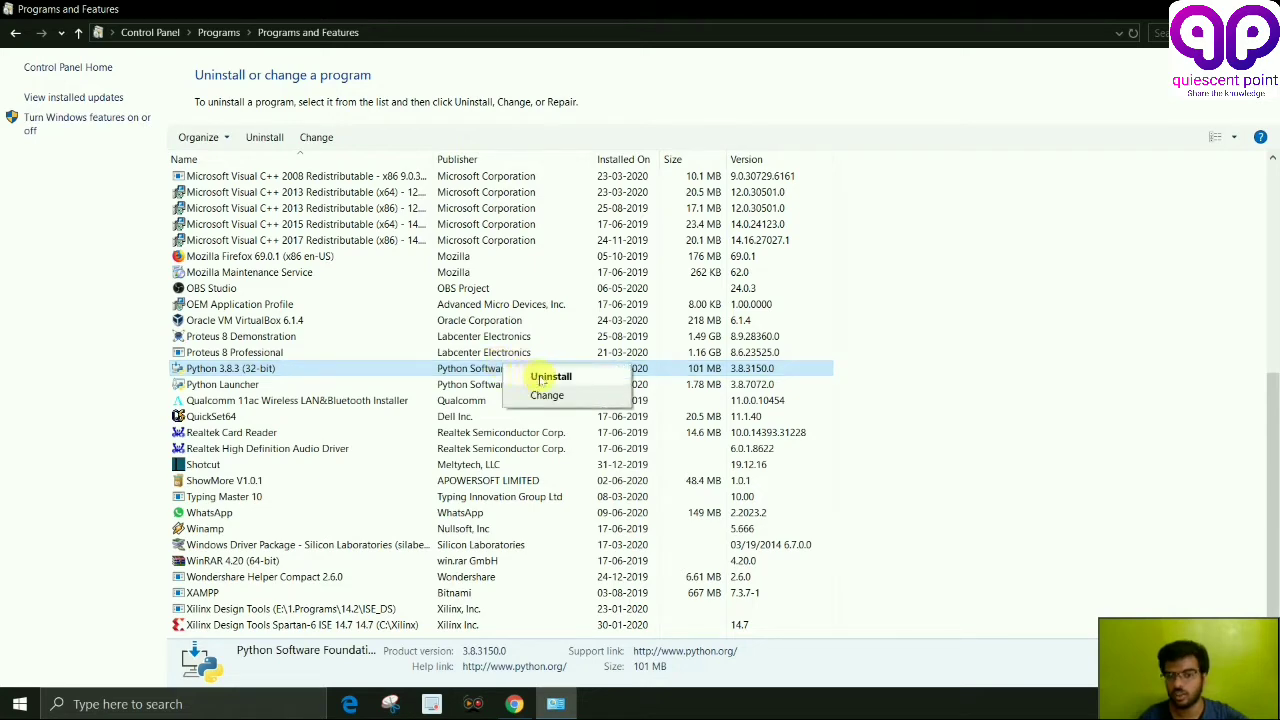
click(545, 376)
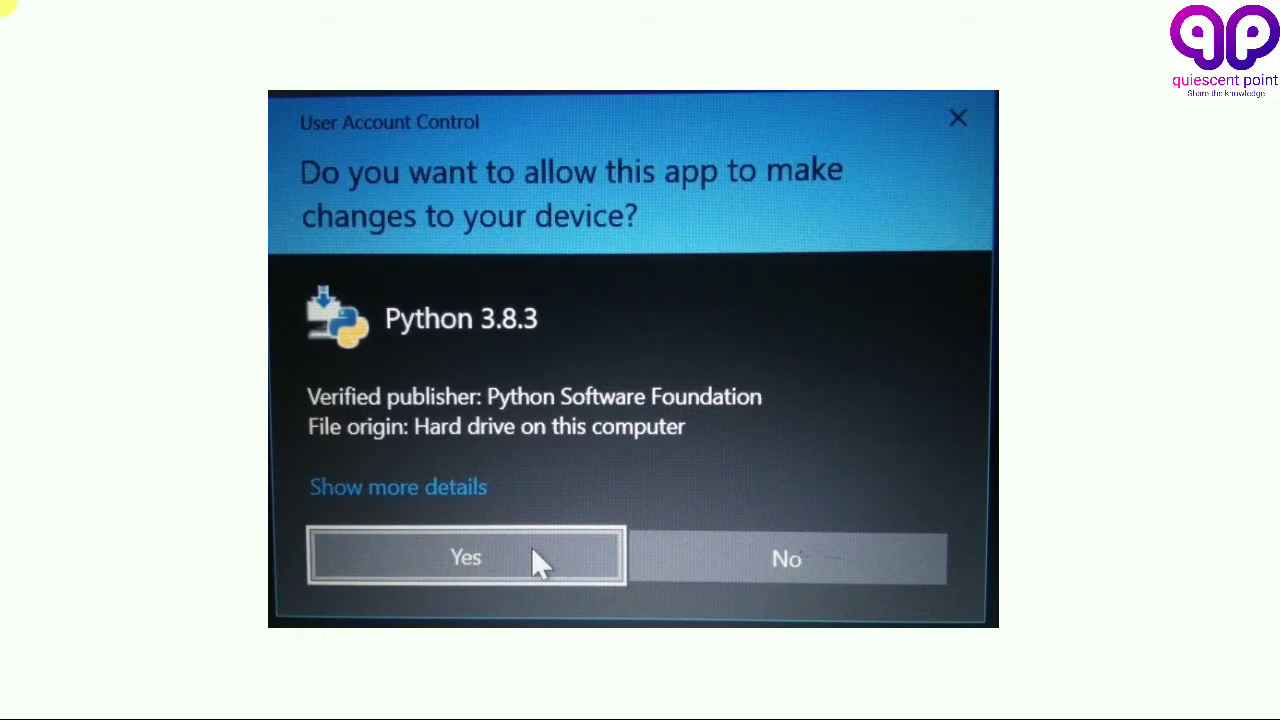
click(533, 550)
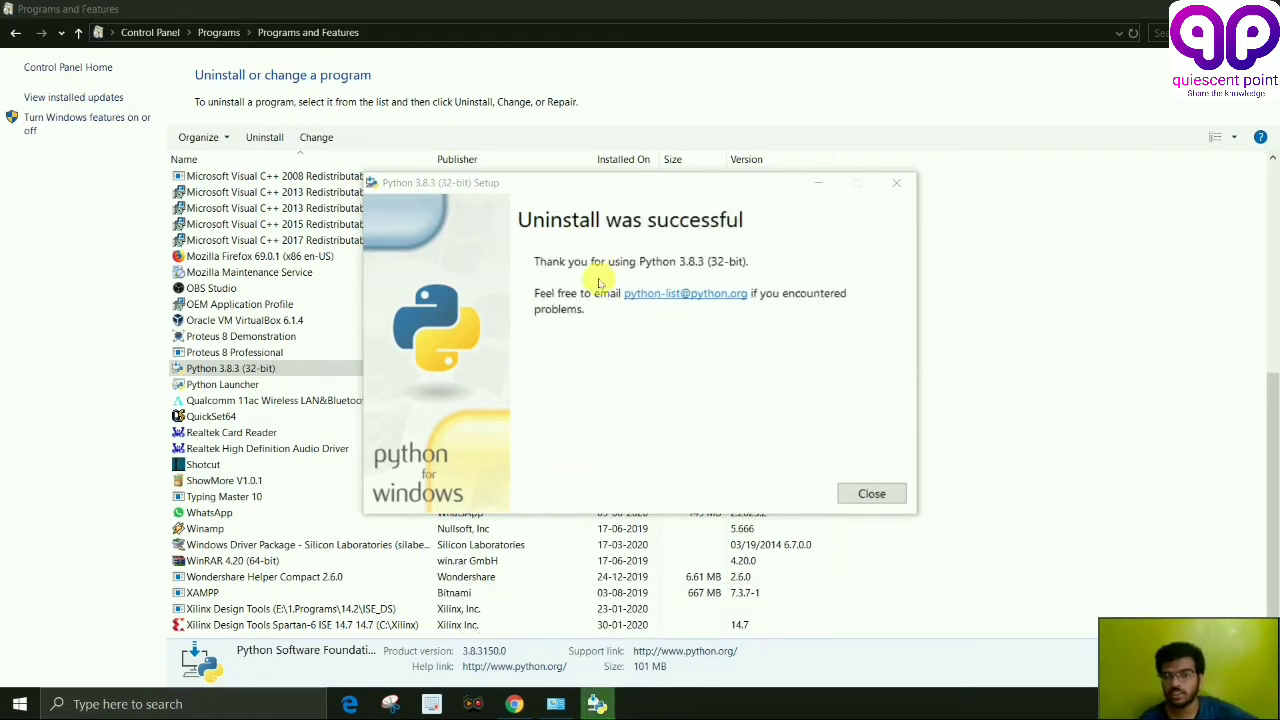
click(872, 493)
Step: Uninstall Python Launcher, allowing the changes to the device, and close the installed programs window
click(441, 385)
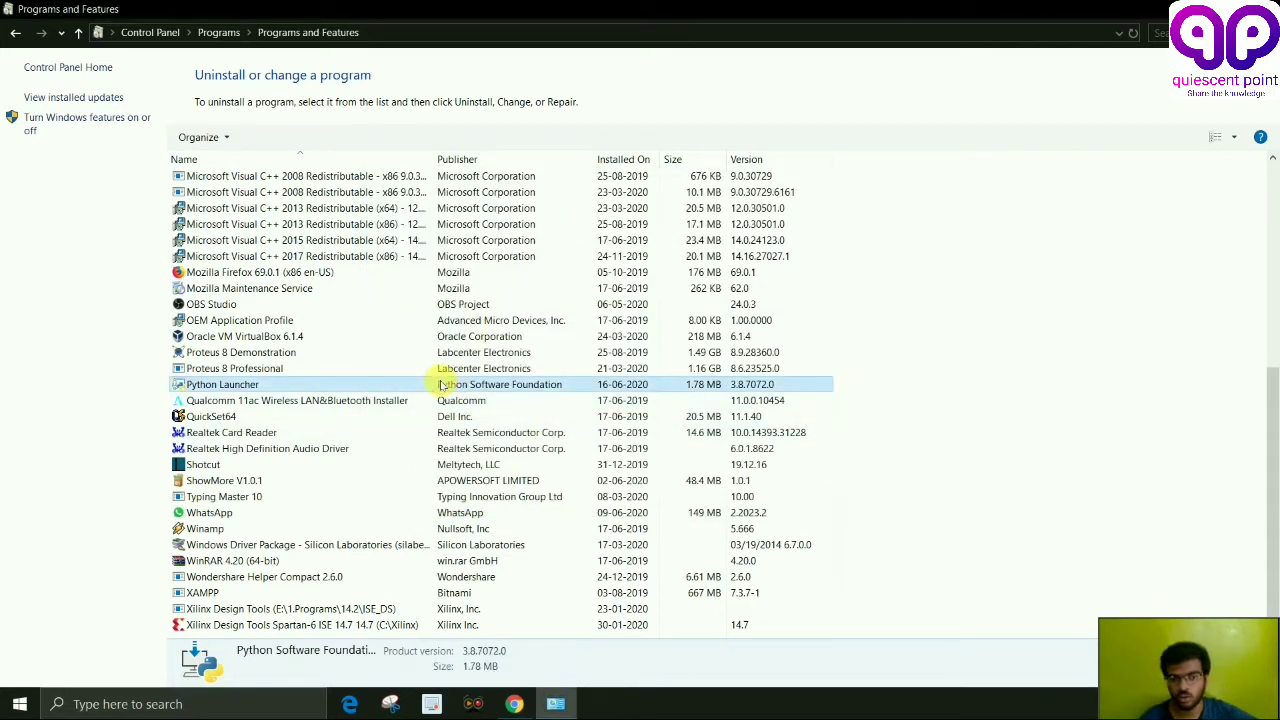
right_click(439, 383)
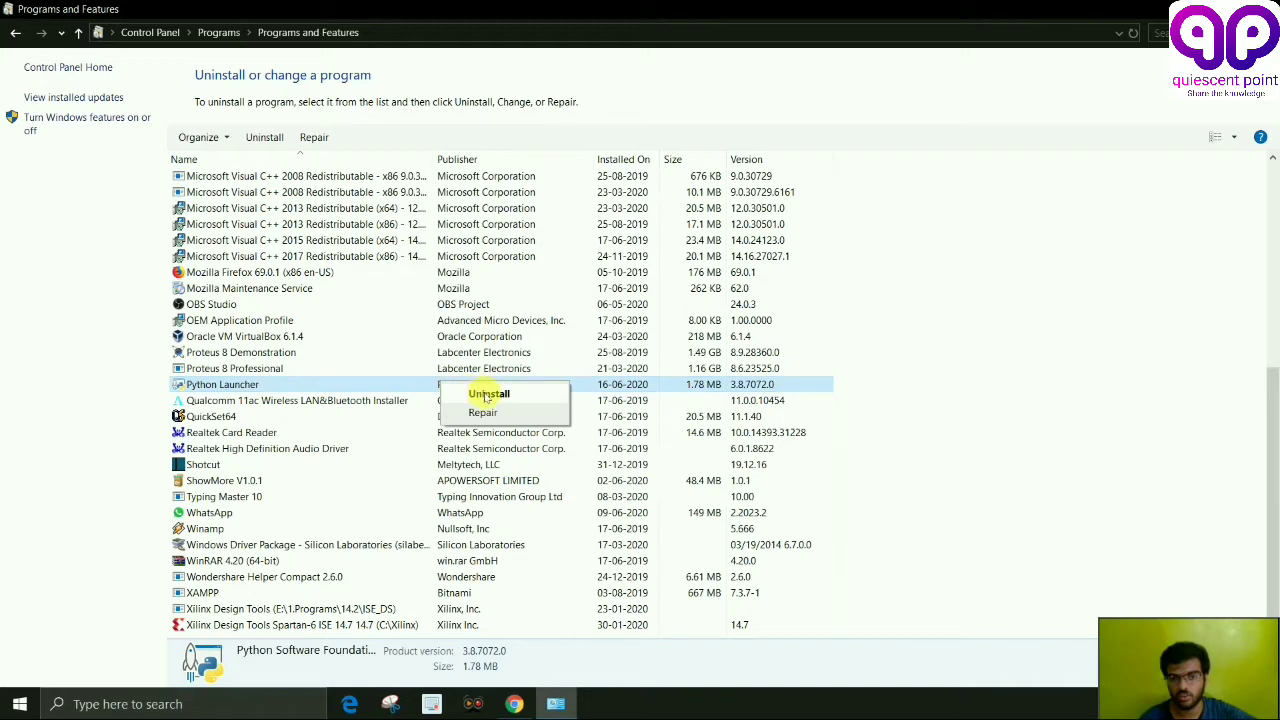
click(487, 394)
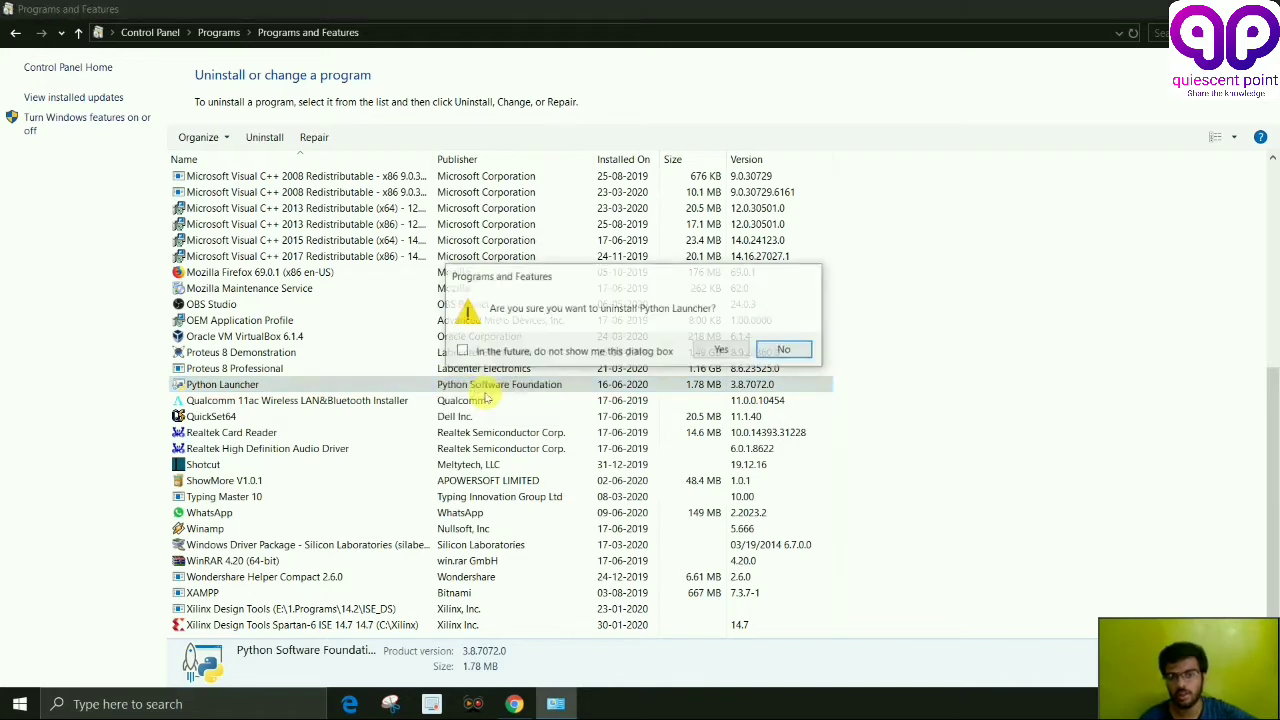
click(724, 351)
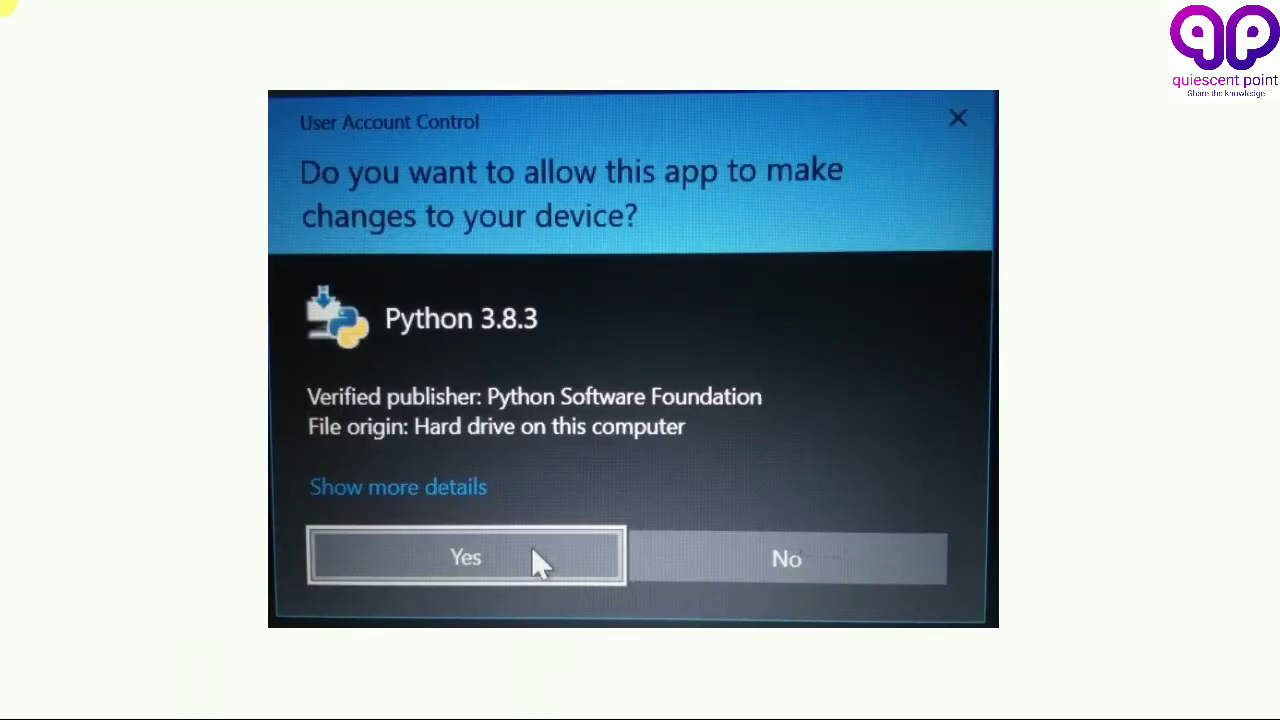
click(533, 560)
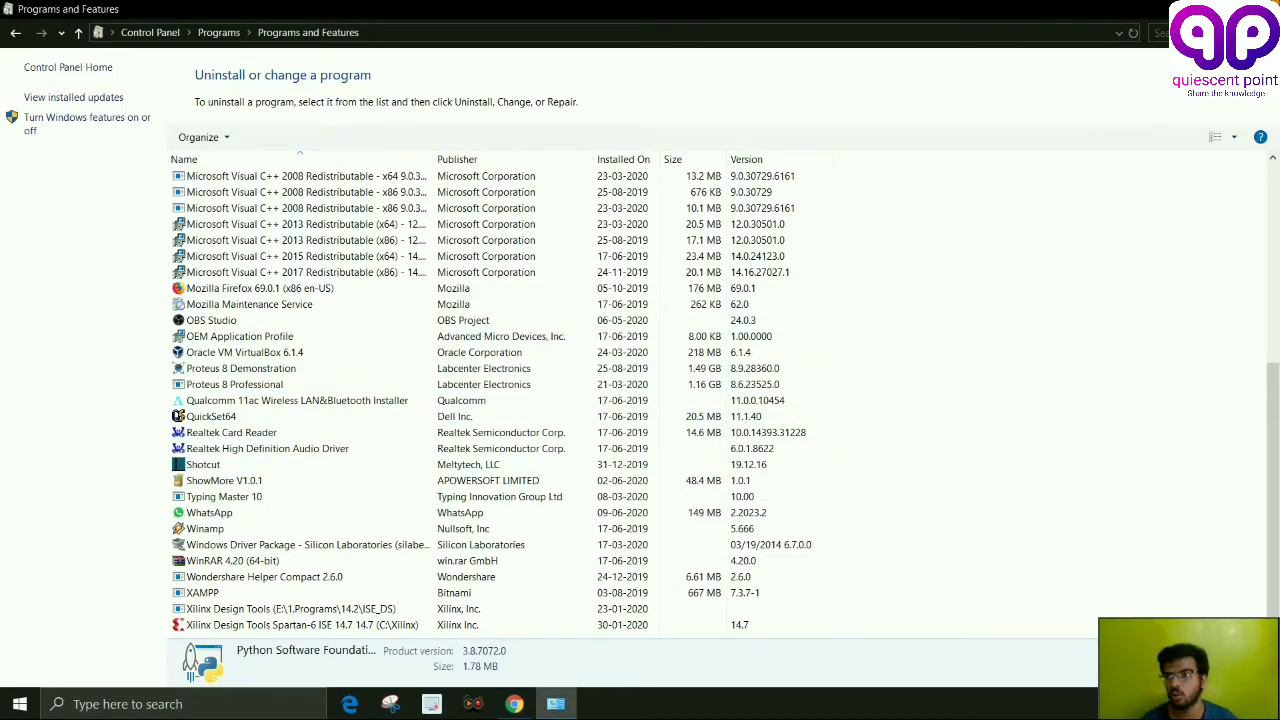
click(1258, 9)
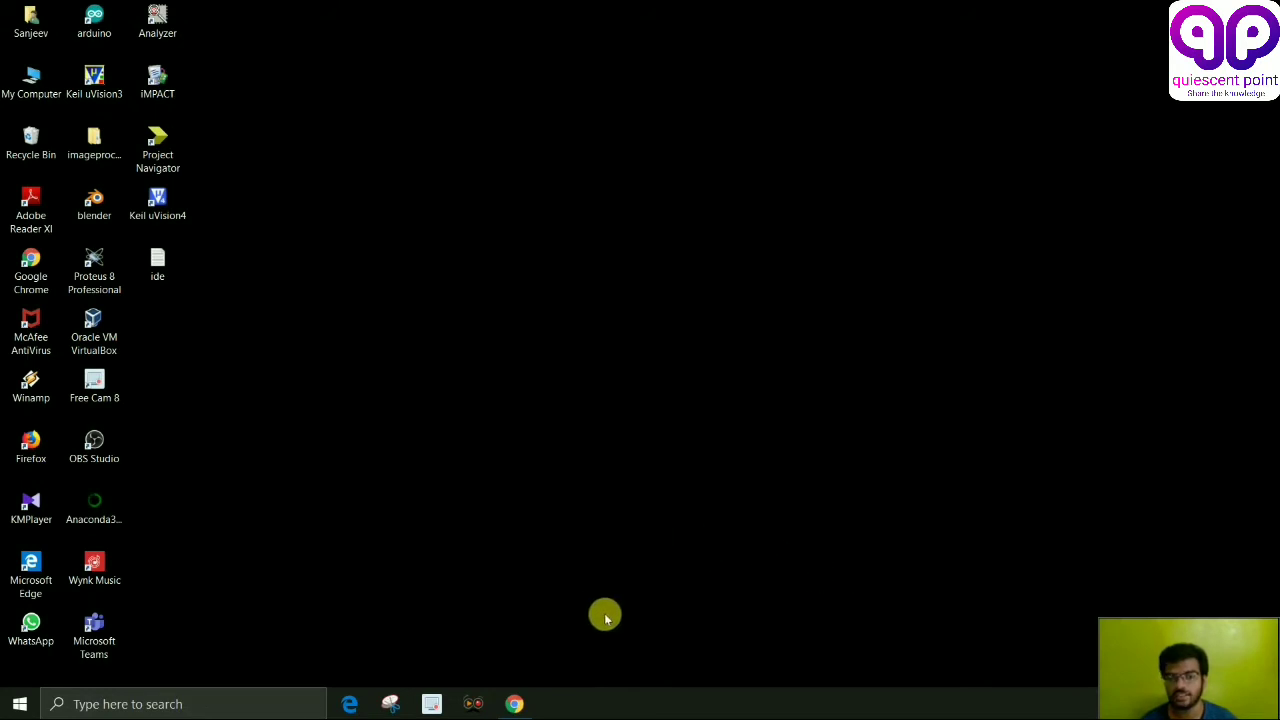
mouse_move(514, 697)
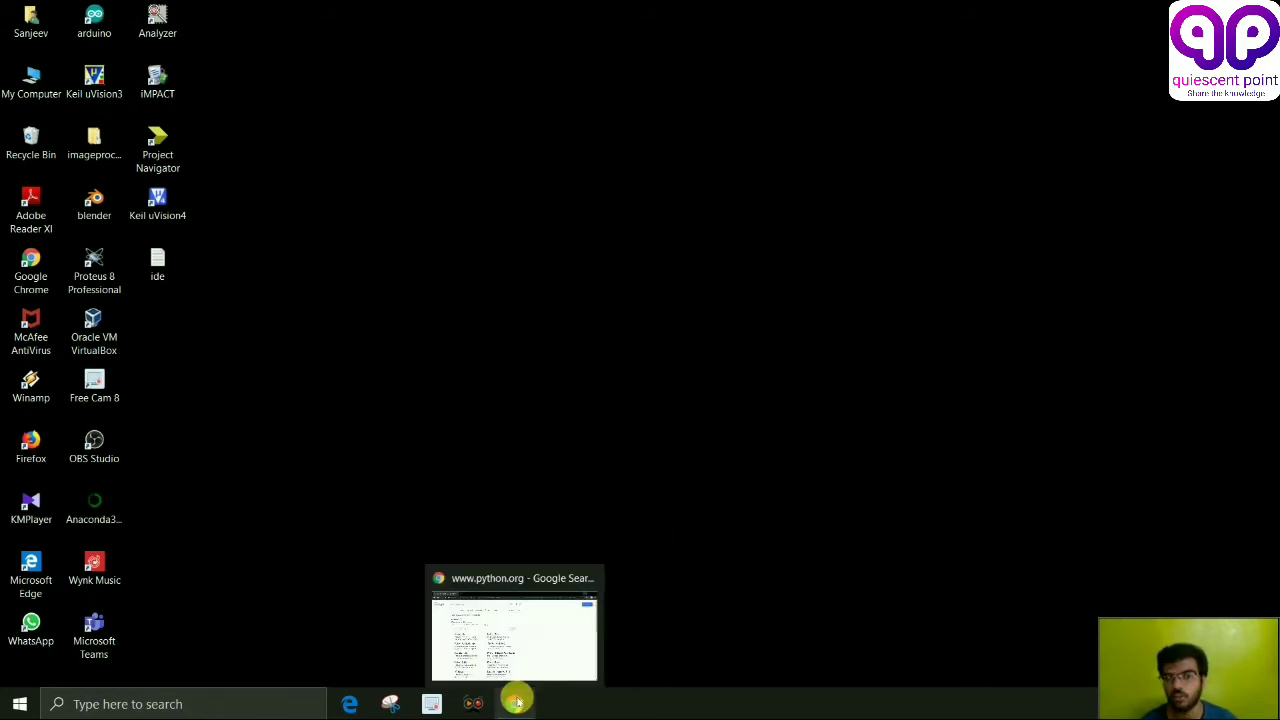
click(515, 660)
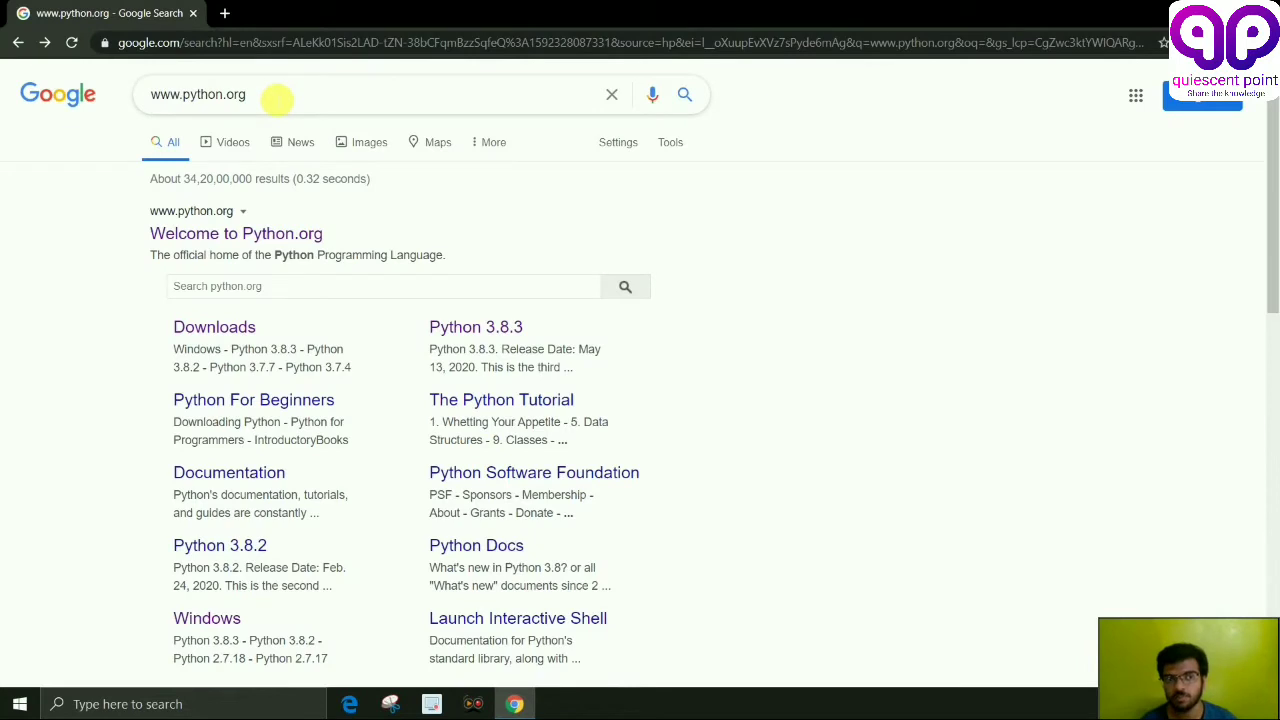
click(276, 100)
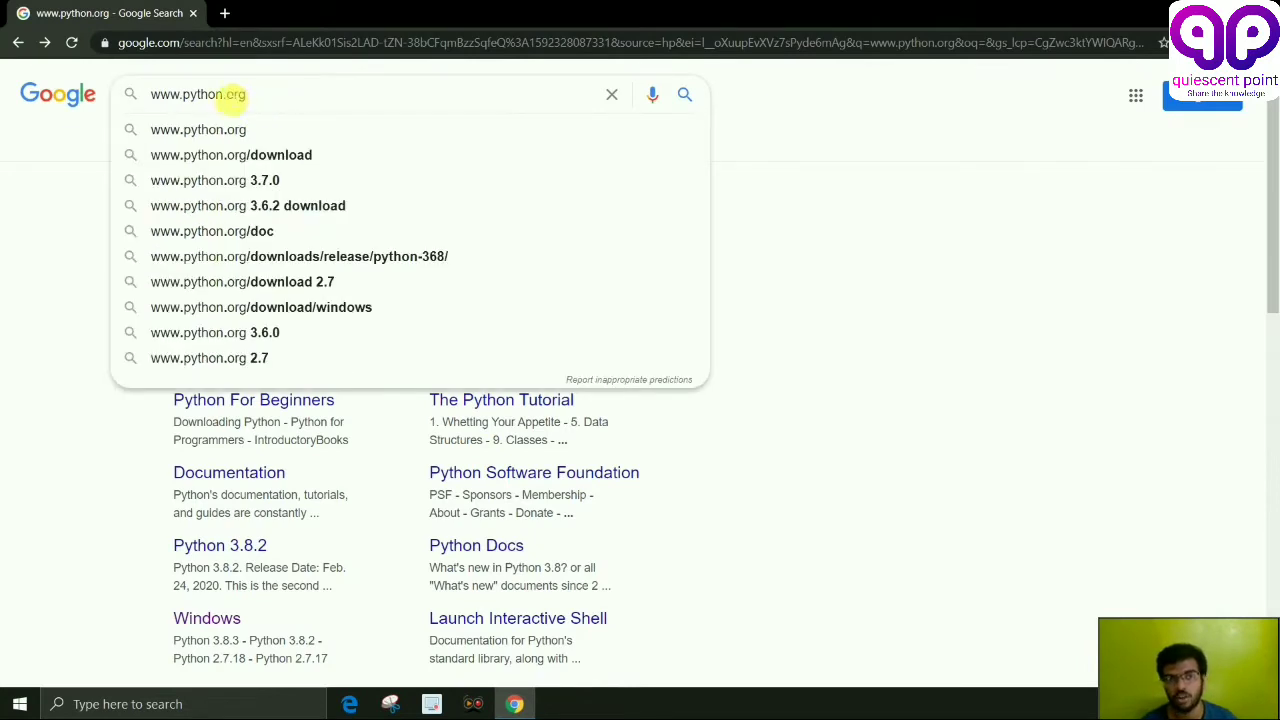
click(920, 305)
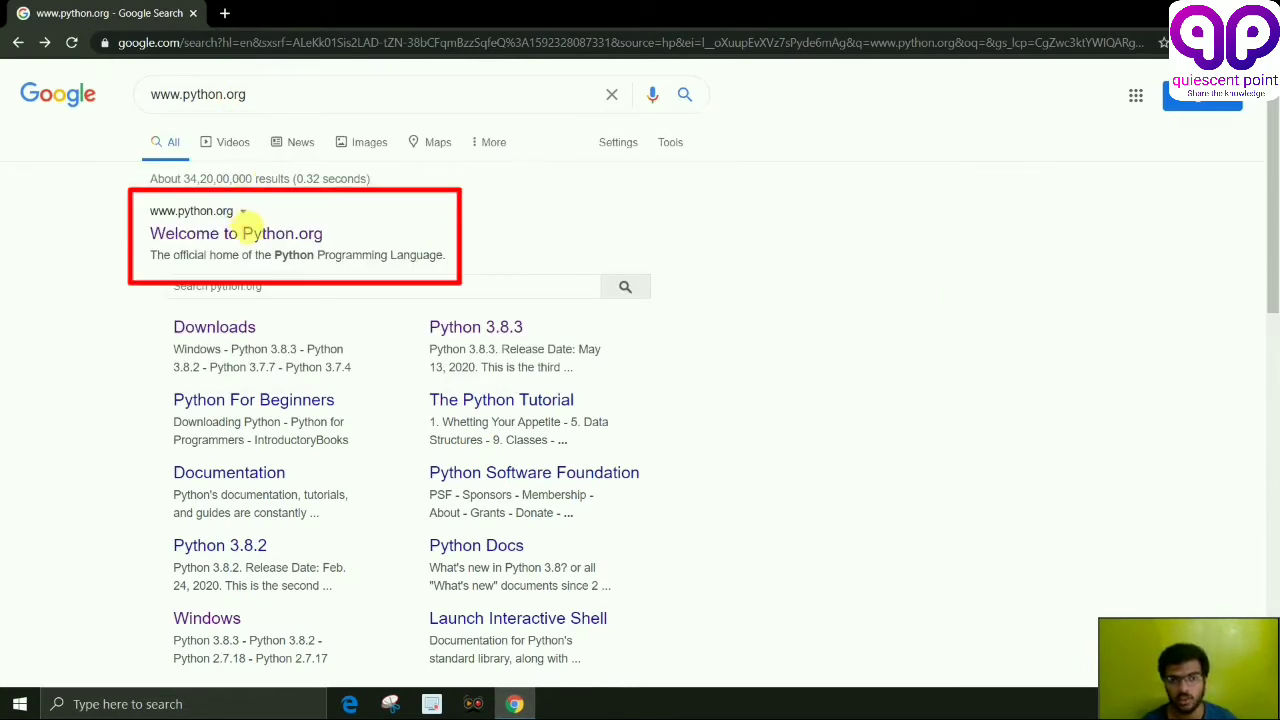
click(249, 238)
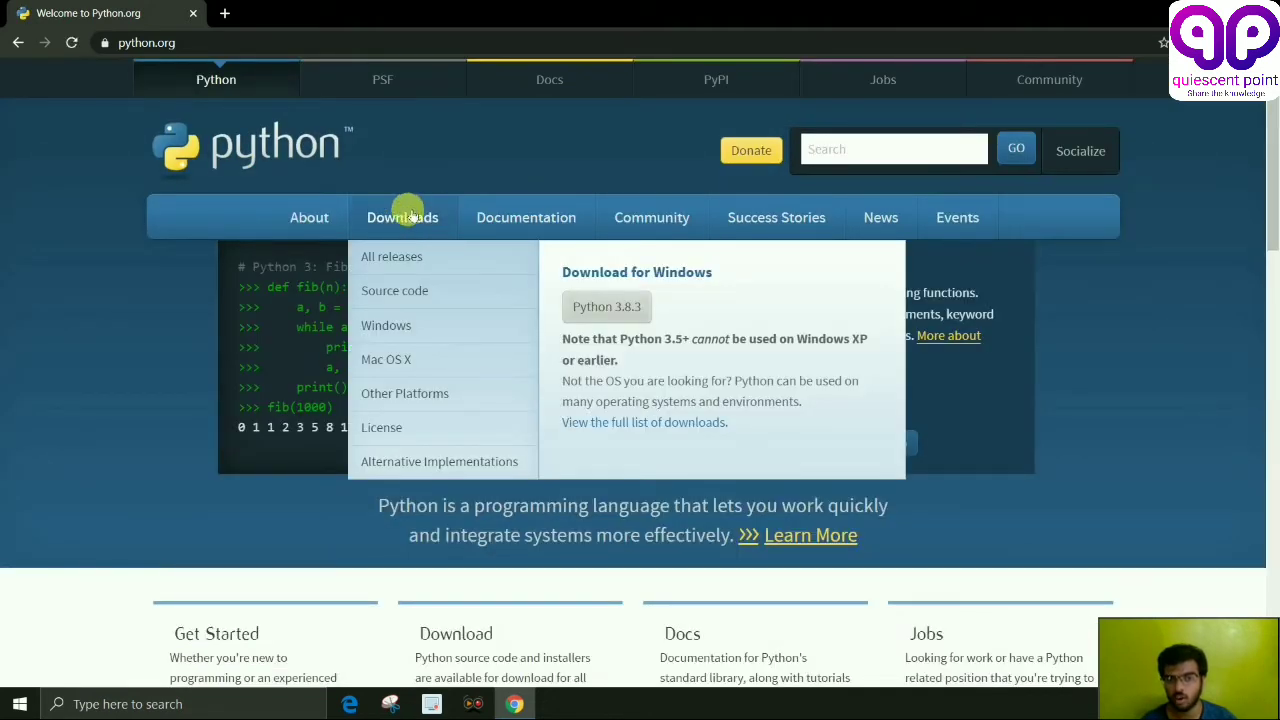
Step: Download the Python 3.8.3 installer for Windows from the site's downloads page
click(410, 212)
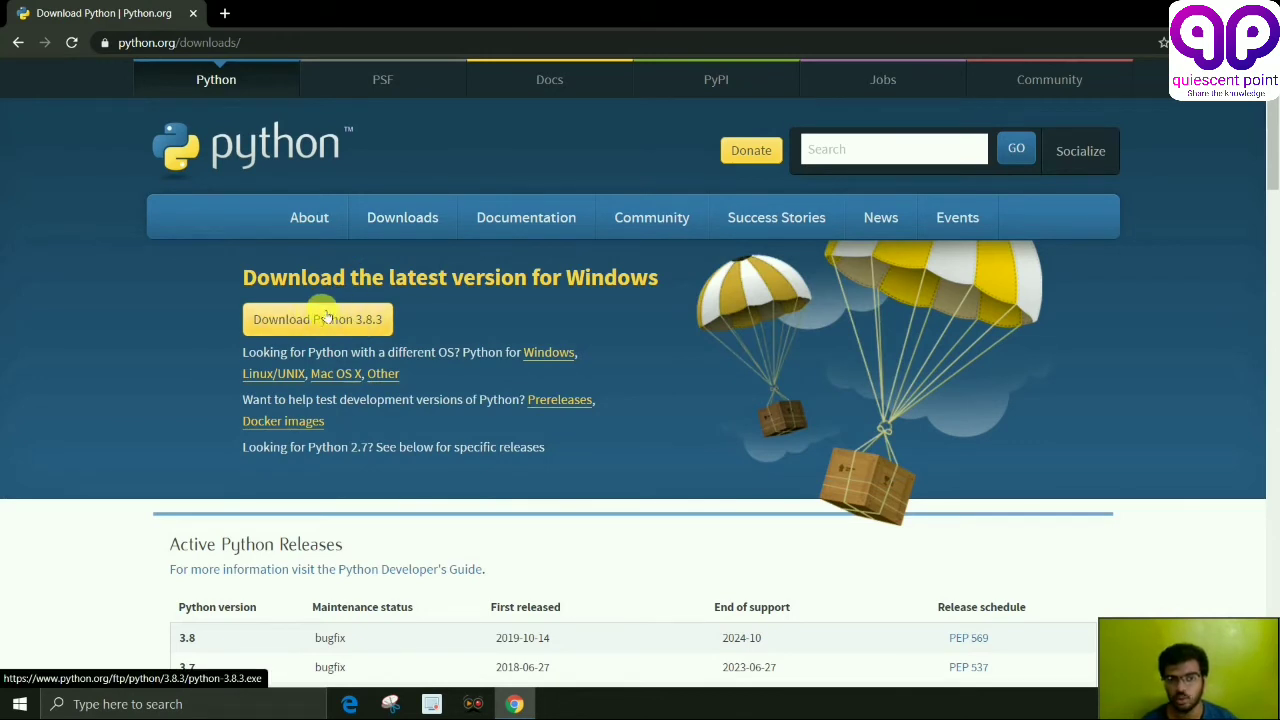
click(326, 319)
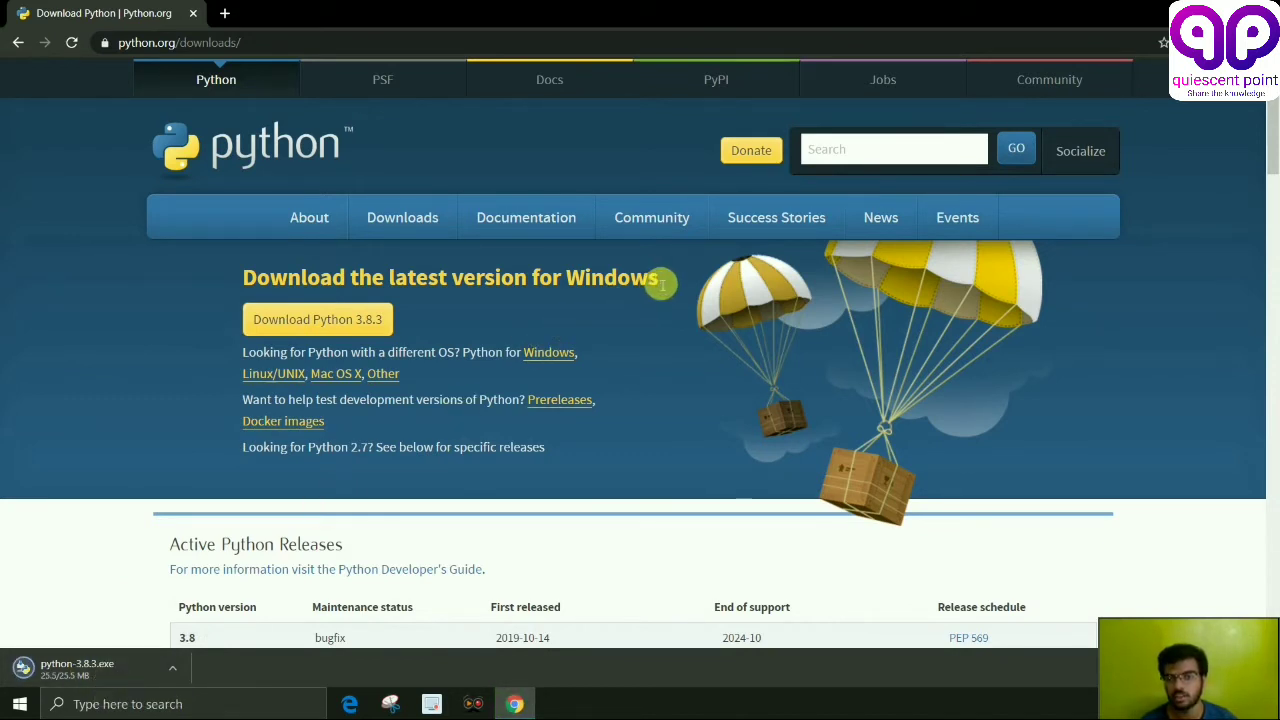
drag(662, 285, 577, 275)
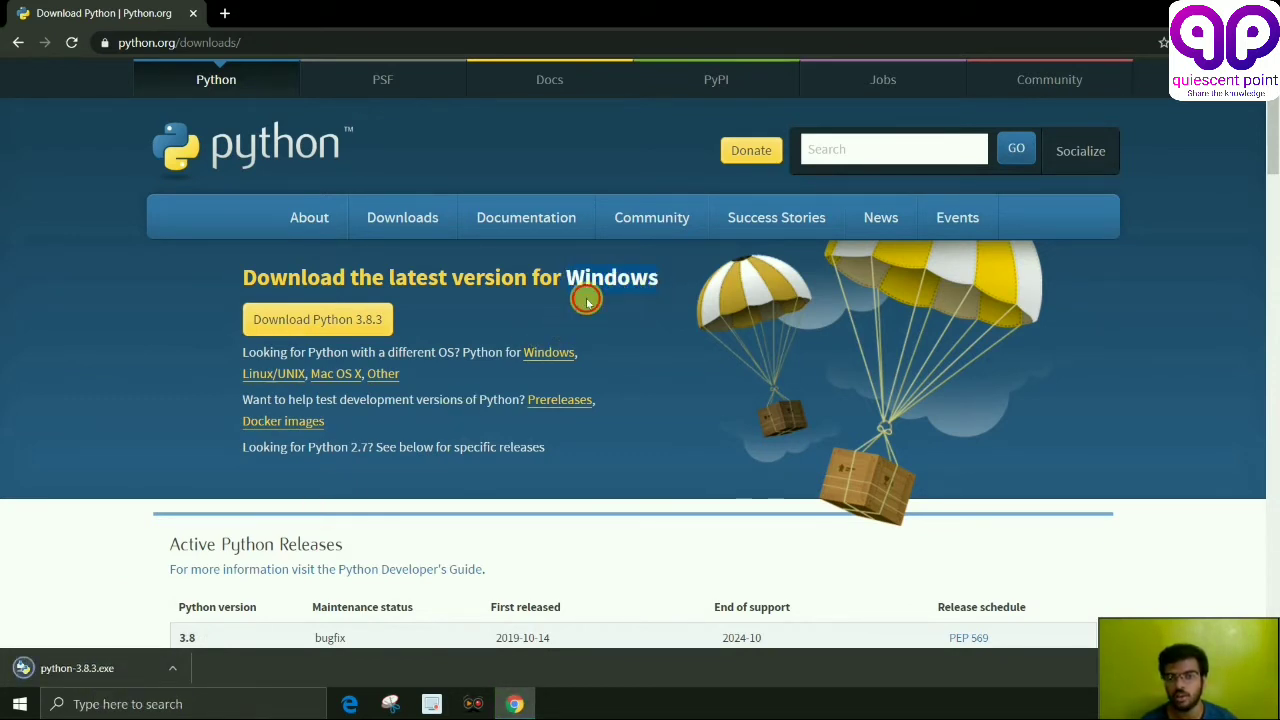
click(585, 298)
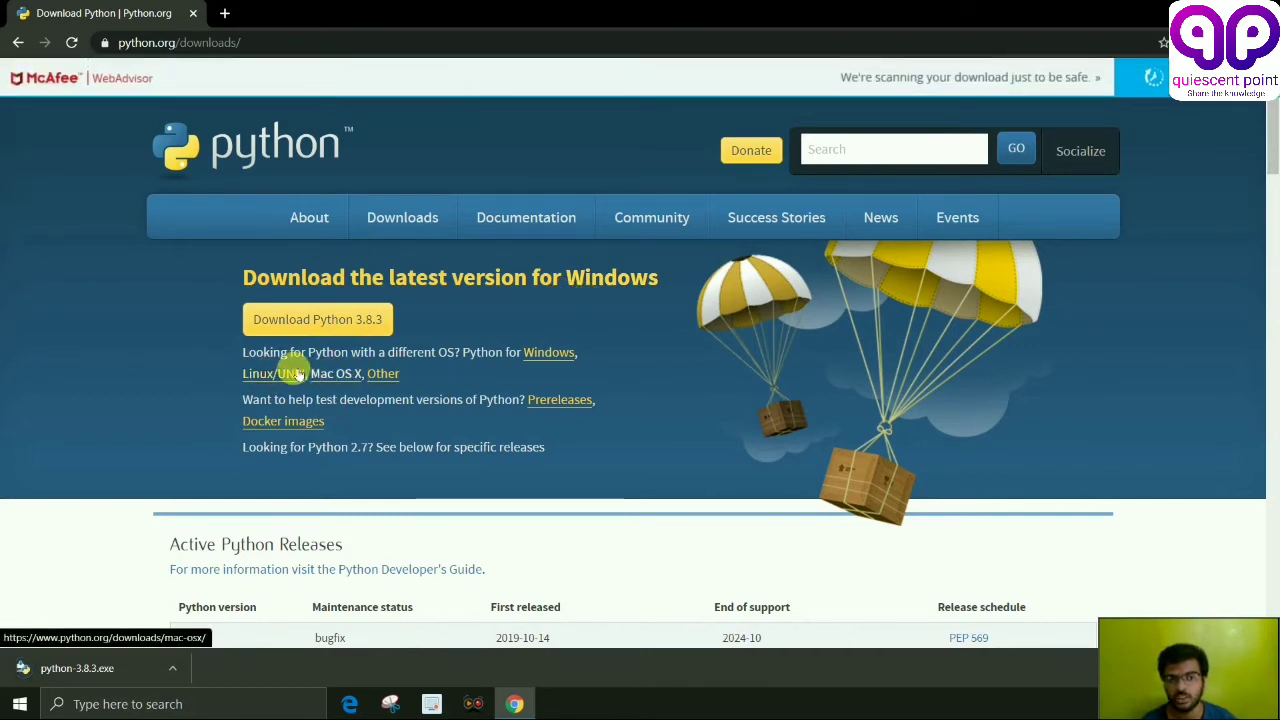
Step: Start a customized installation from python-3.8.3.exe with Python 3.8 added to PATH, keeping all default optional features
click(110, 668)
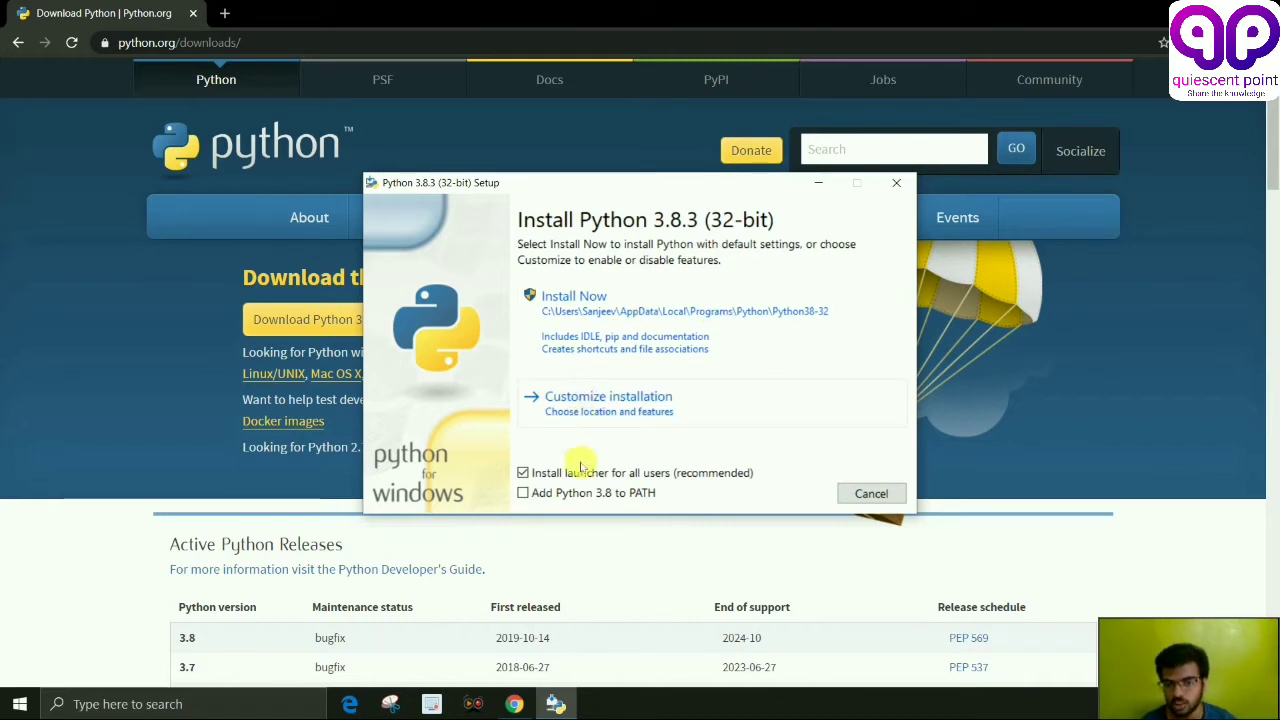
click(530, 493)
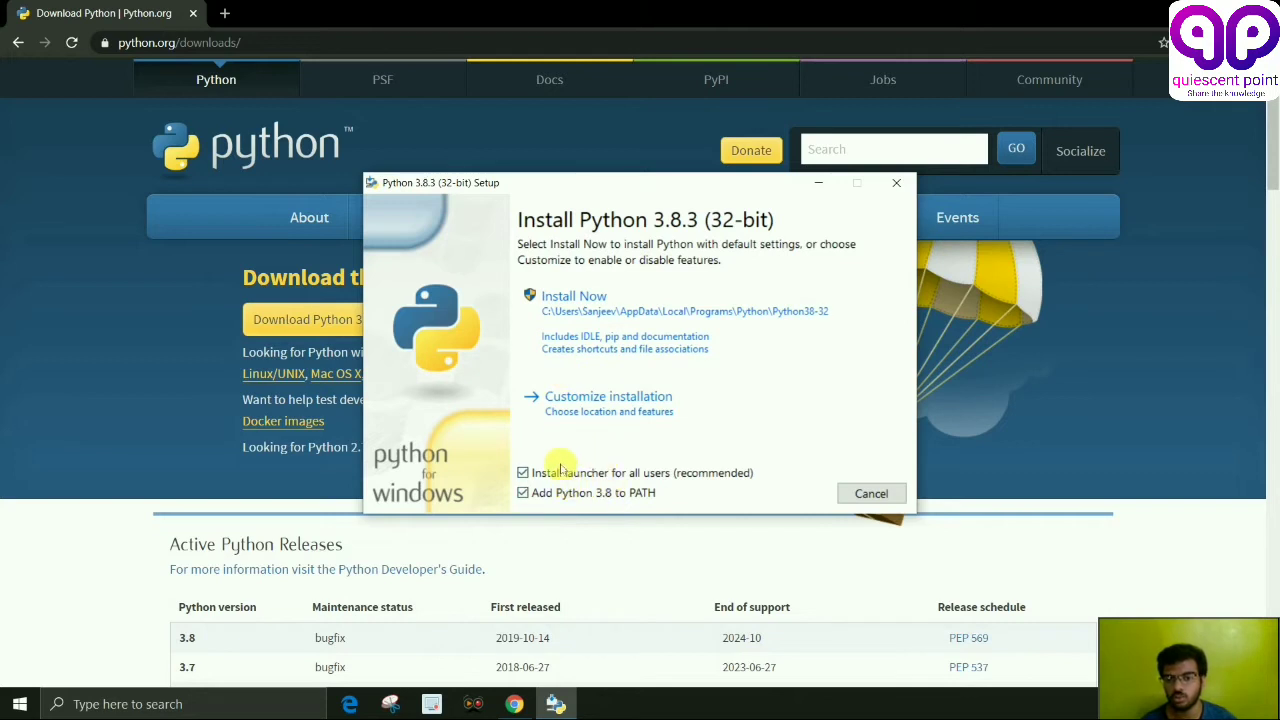
click(586, 412)
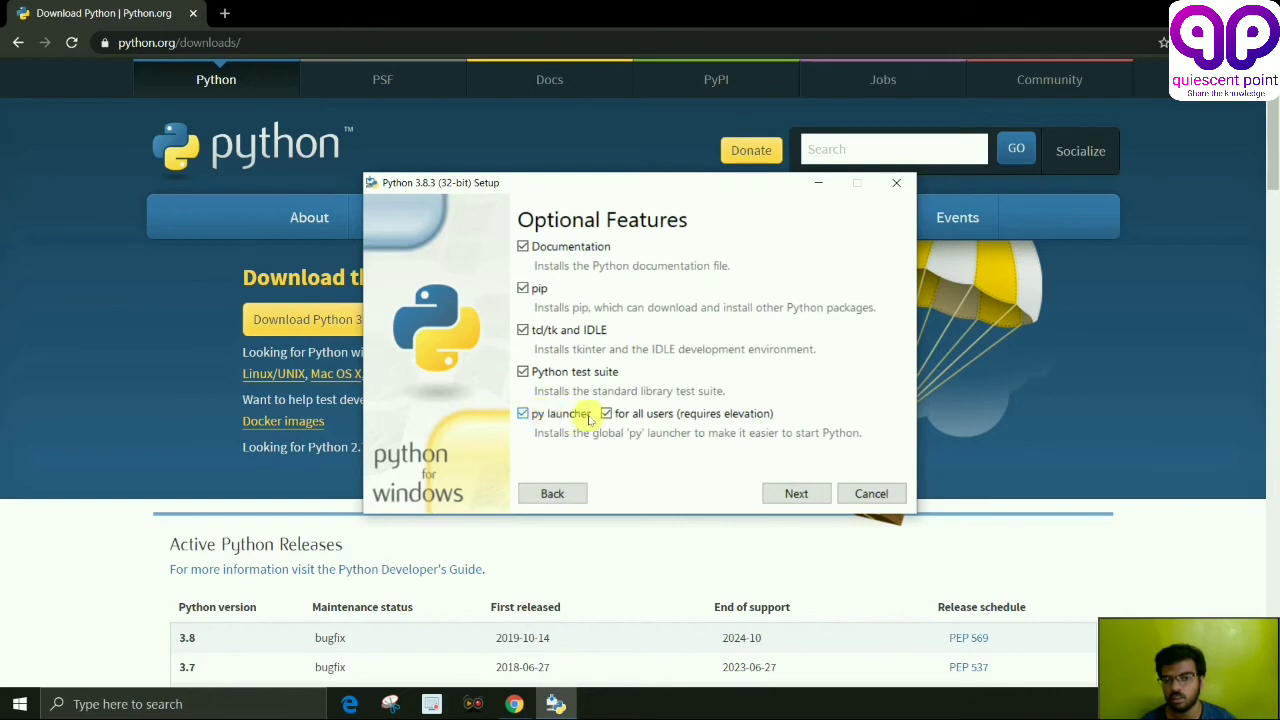
click(796, 494)
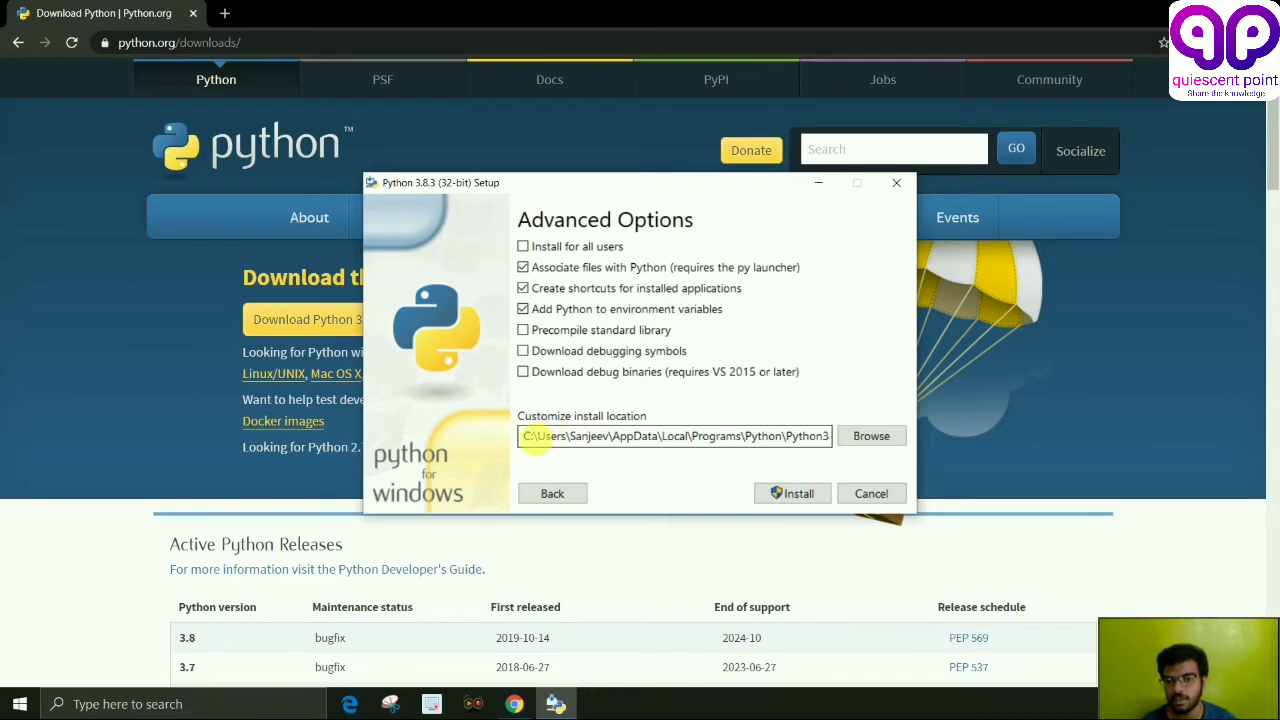
Step: Set the Python install location to the root of Local Disk (C:)
drag(527, 437, 822, 418)
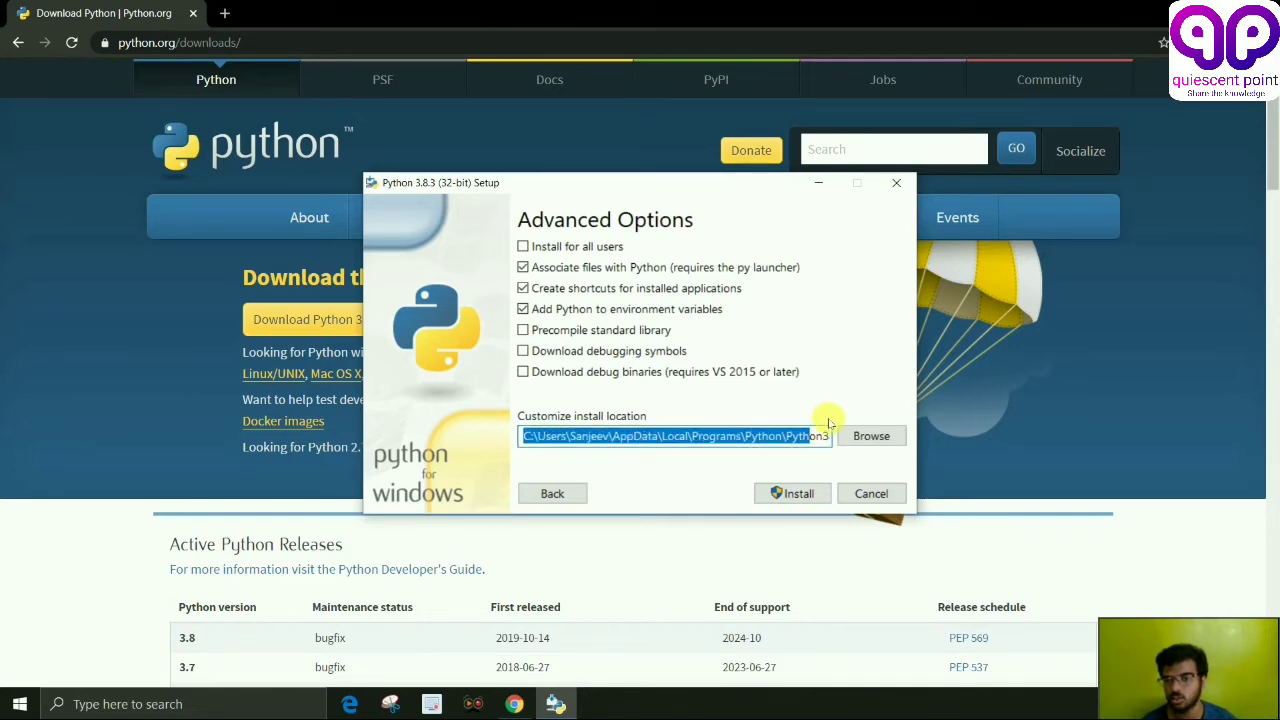
click(868, 436)
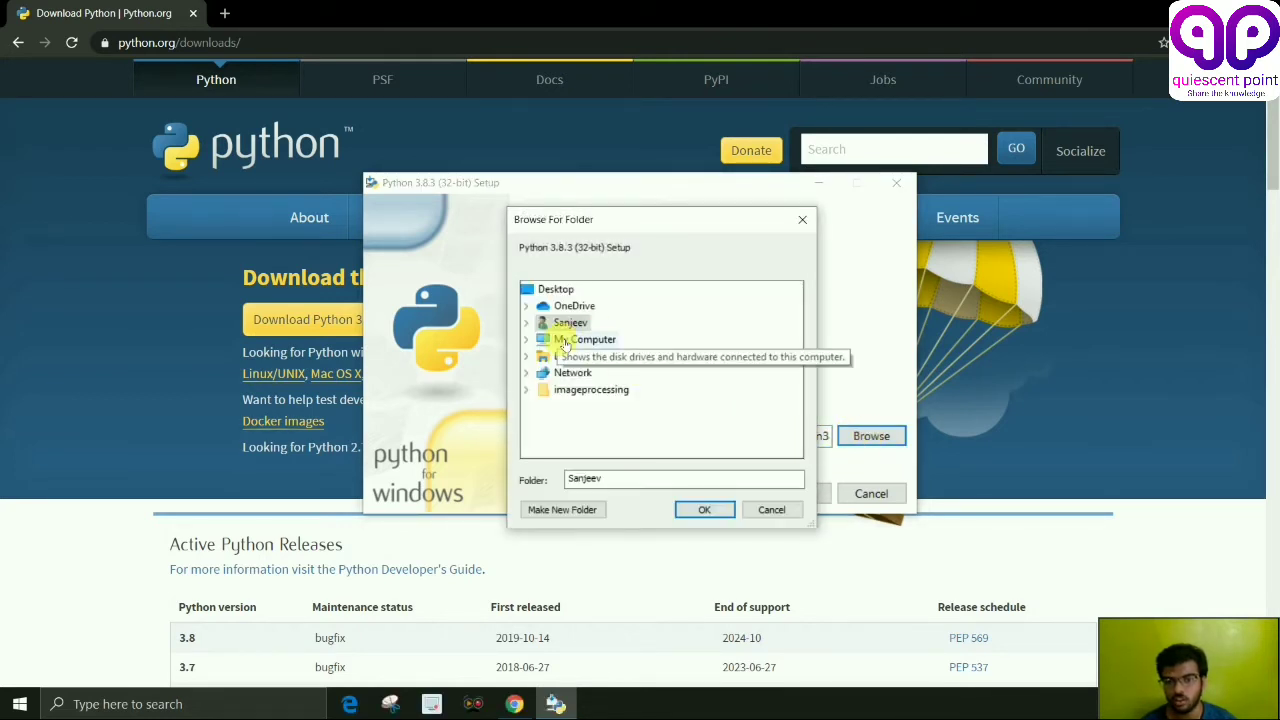
click(580, 340)
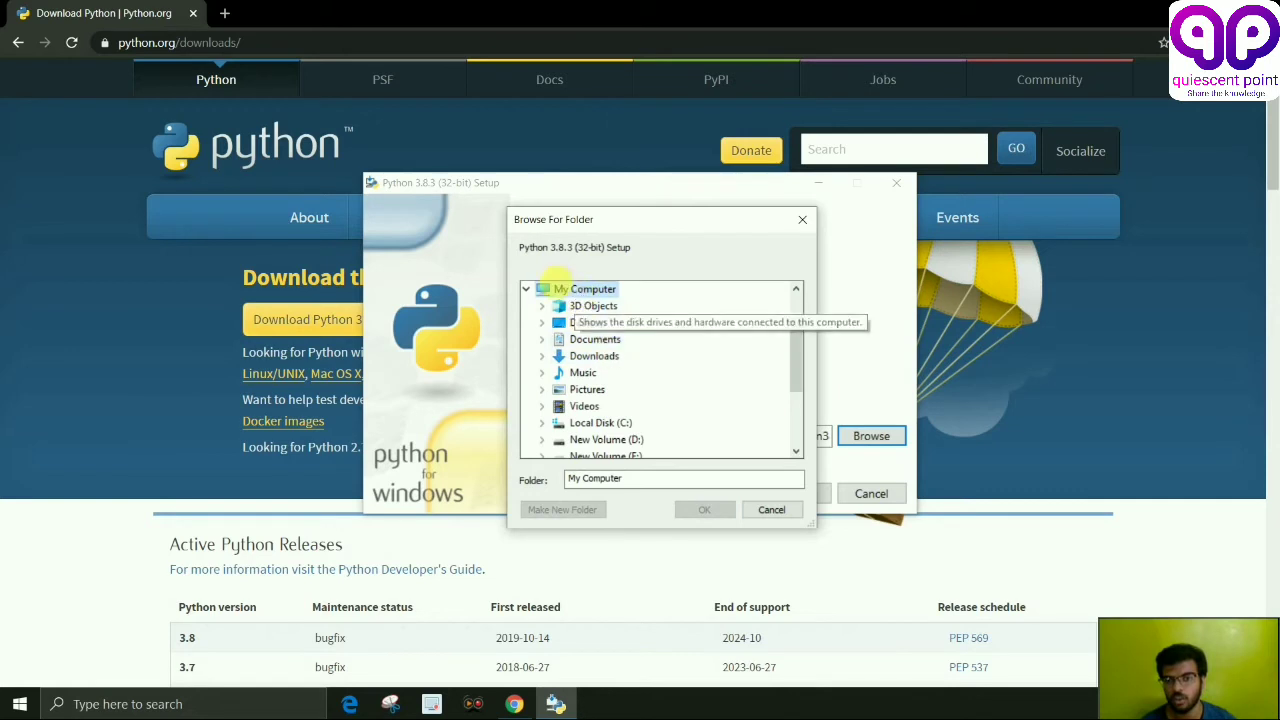
scroll(615, 340, down, 1)
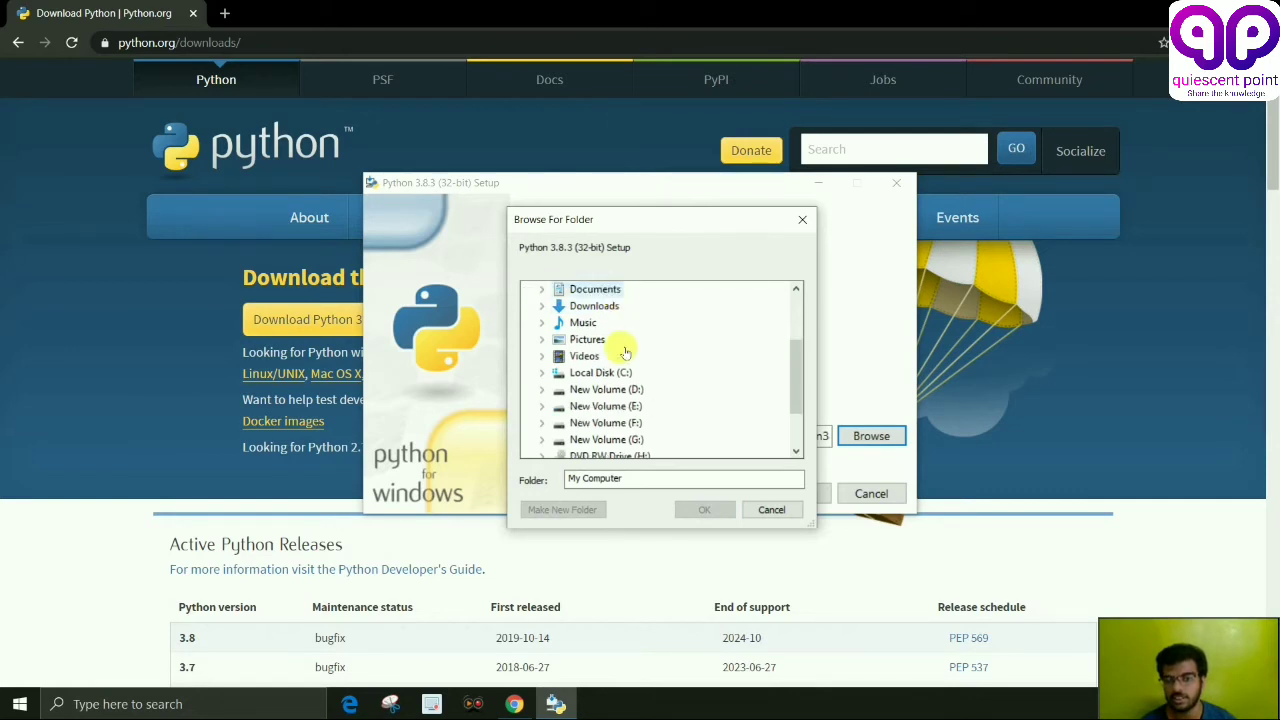
double_click(612, 372)
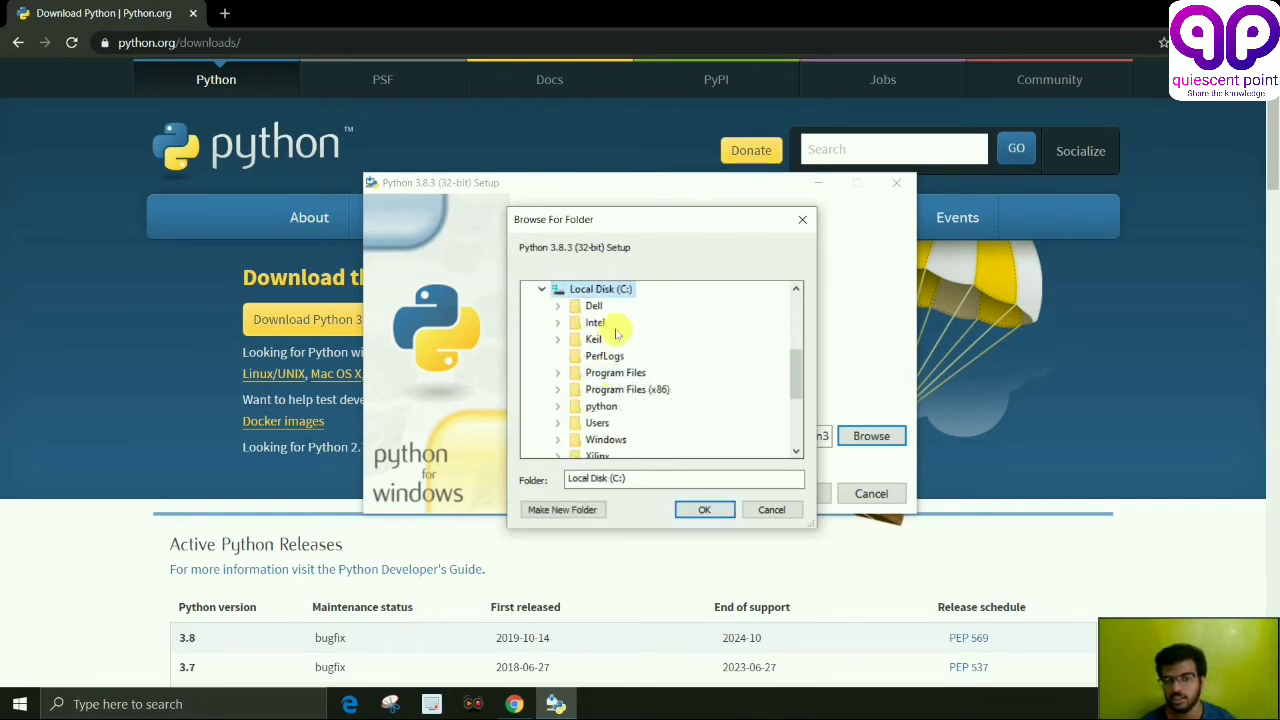
click(704, 511)
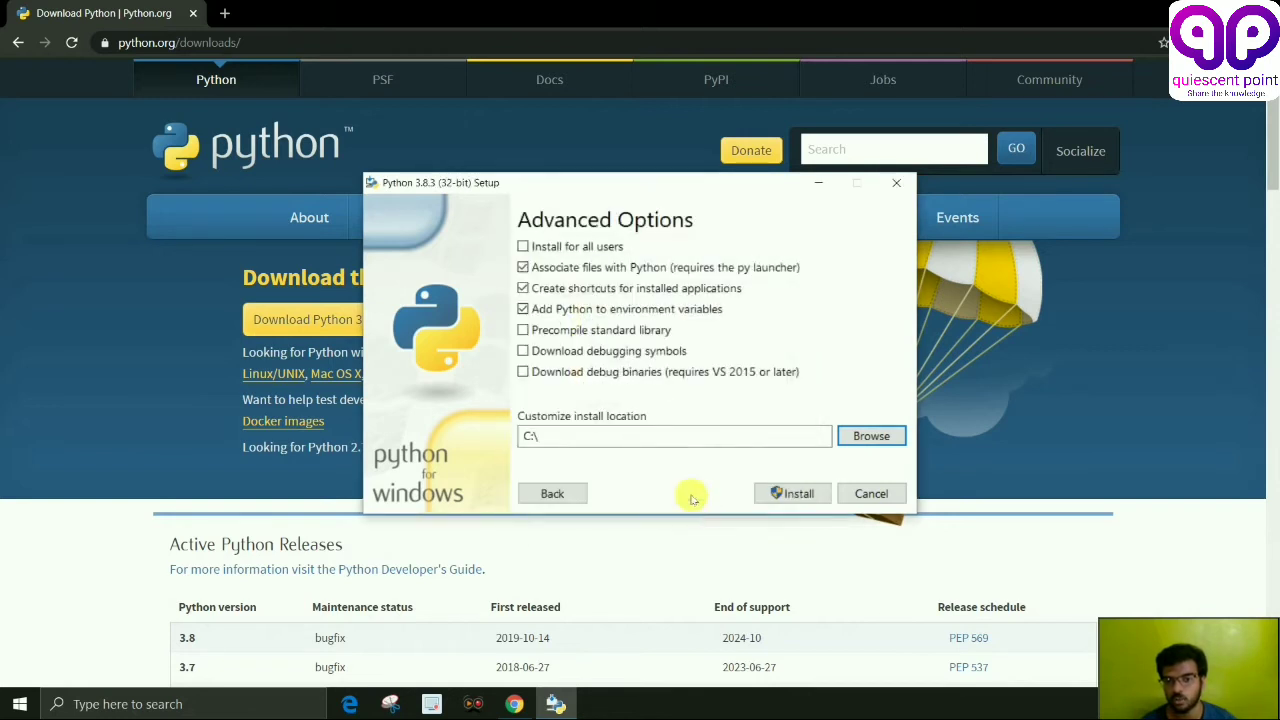
Step: Extend the customized Python install location to C:\python\python383
click(607, 436)
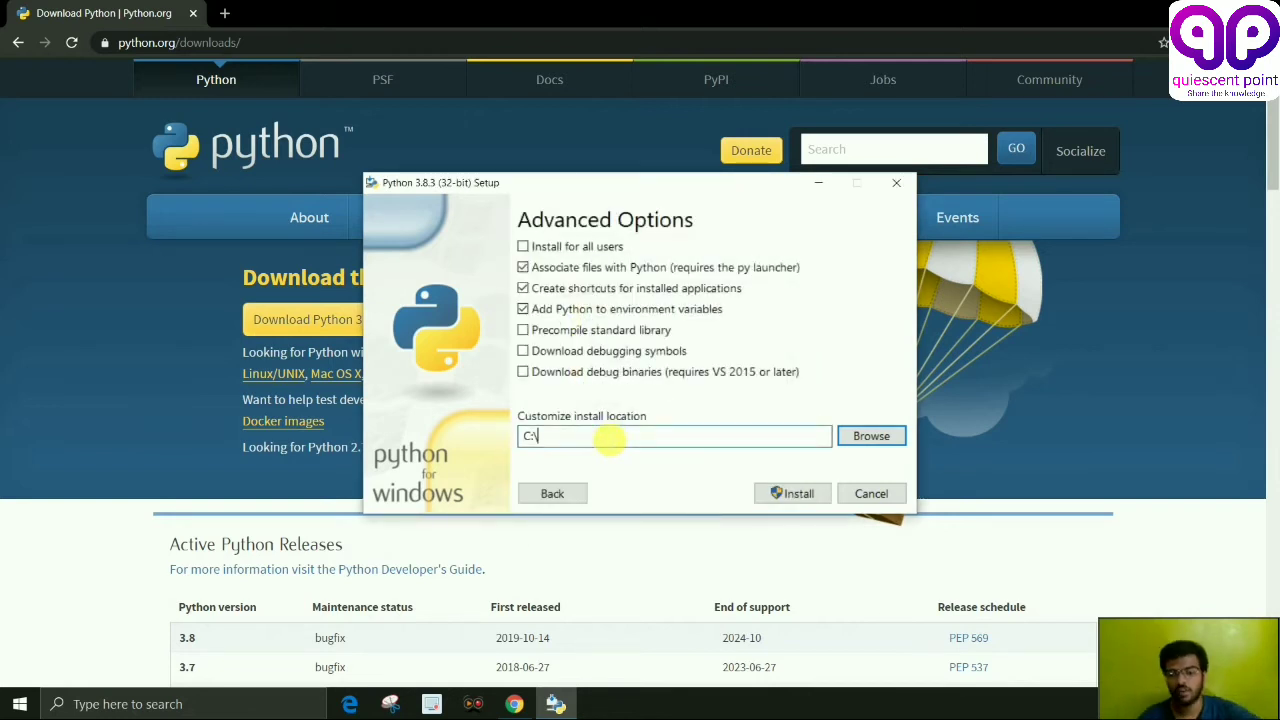
text(p)
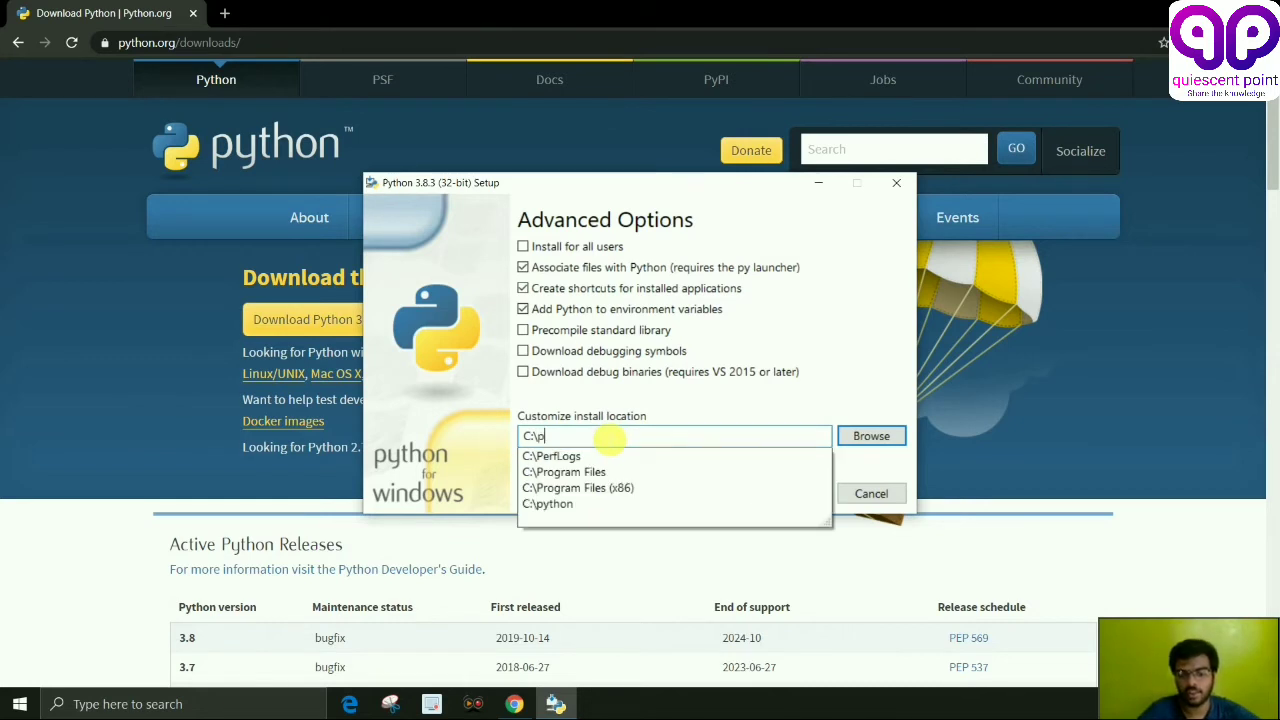
text(ython)
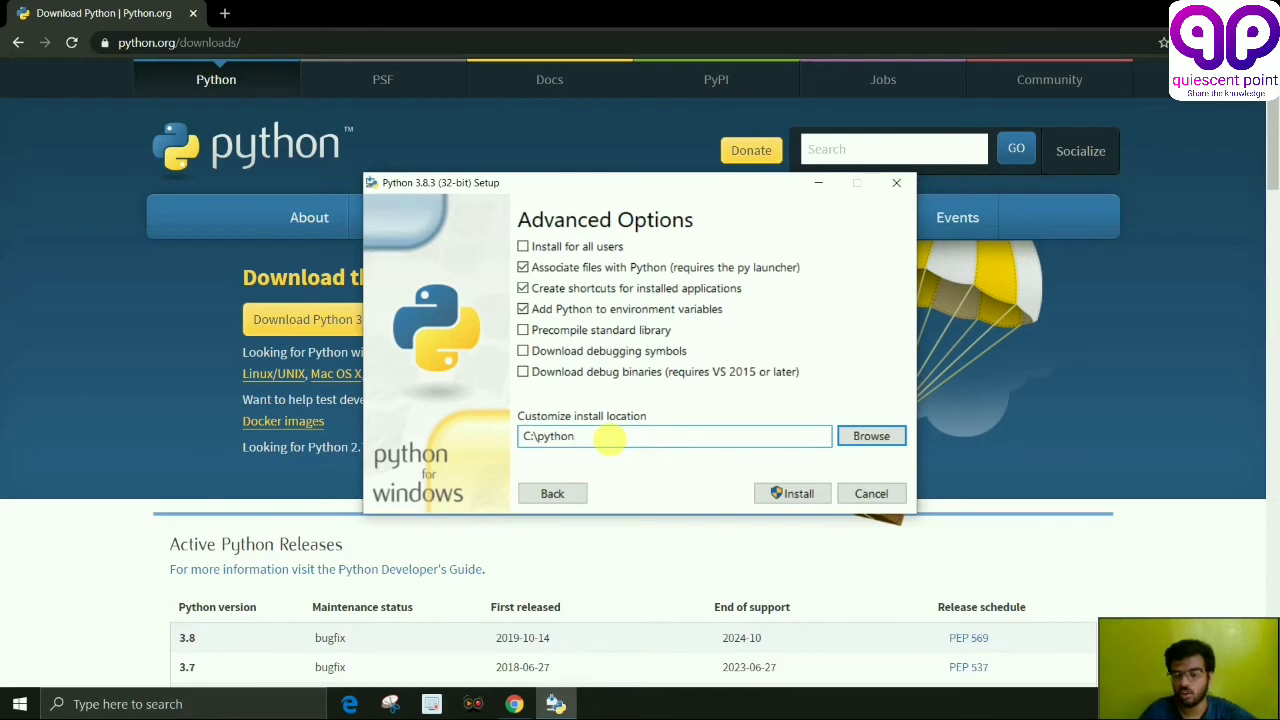
text(\python3)
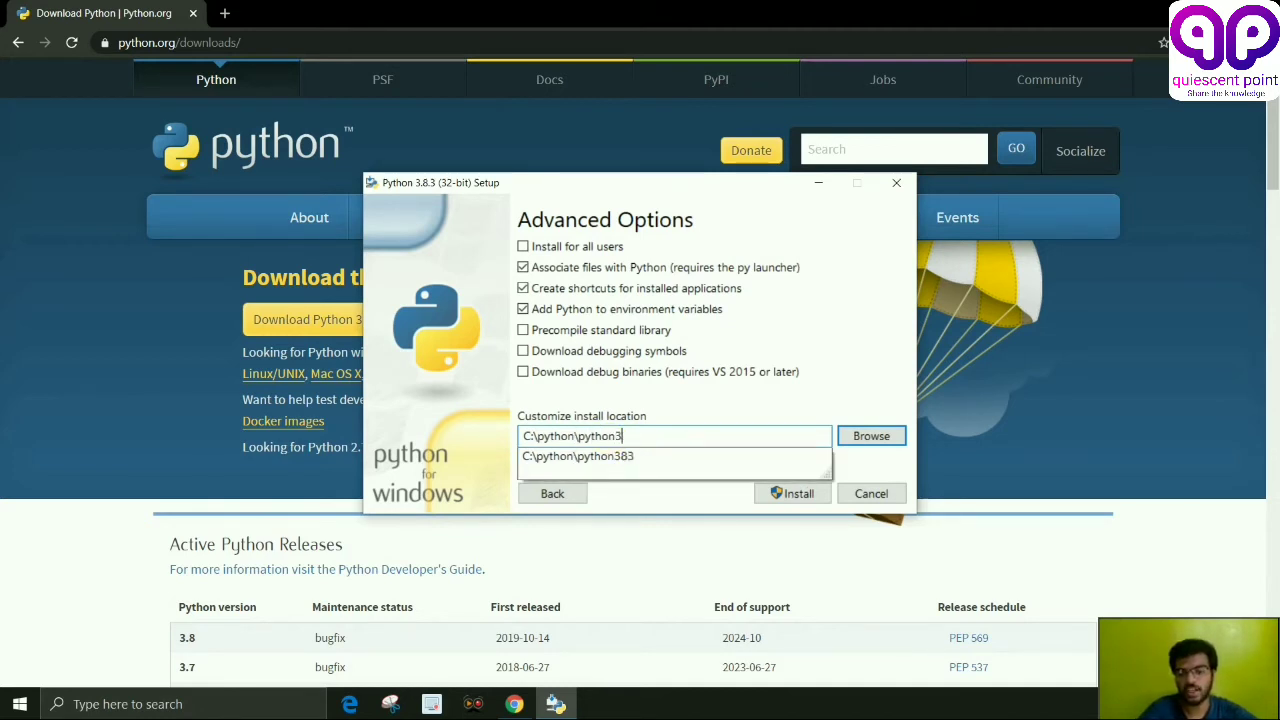
click(606, 456)
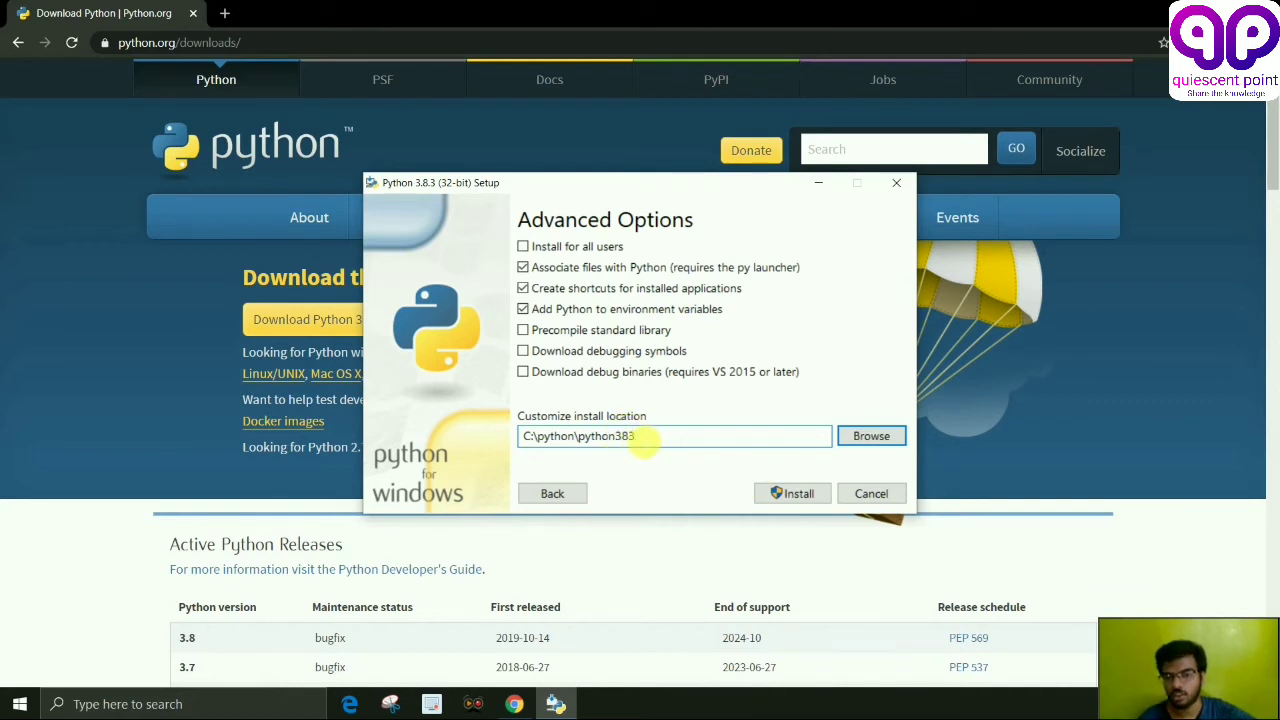
drag(617, 440, 657, 443)
click(657, 443)
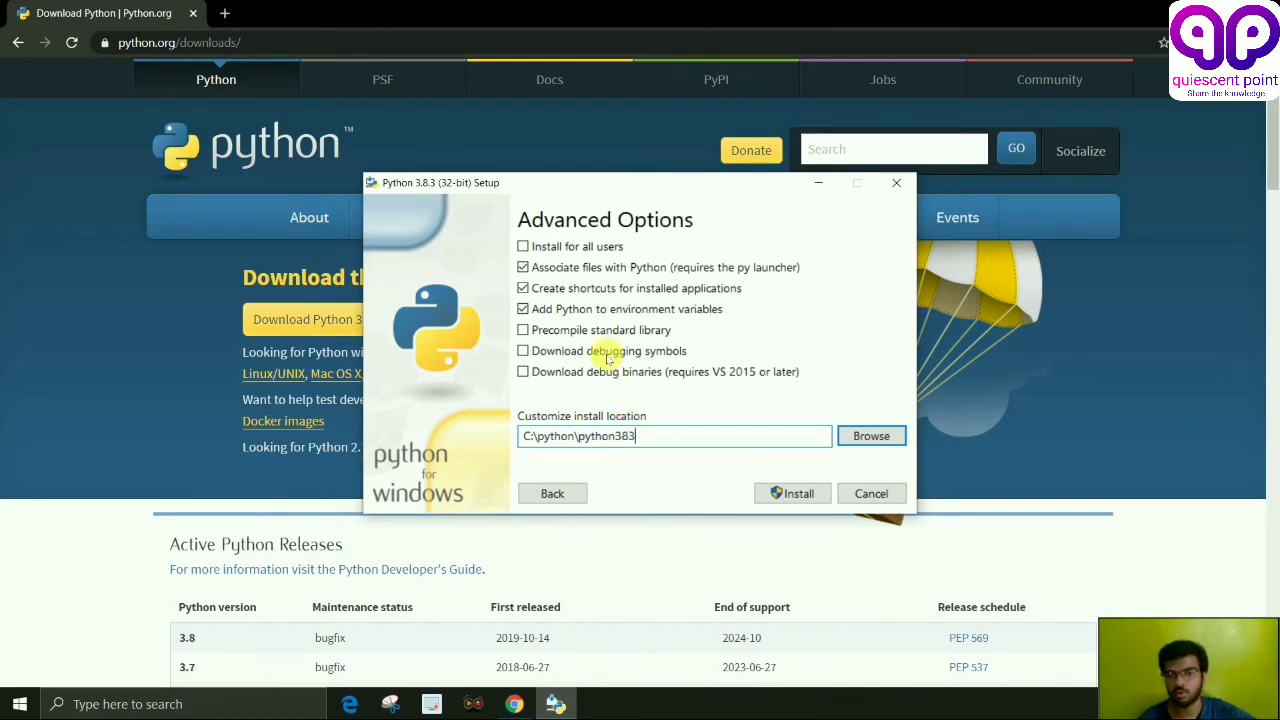
Step: Enable installation for all users, run the Python 3.8.3 installation, and close the setup
click(522, 246)
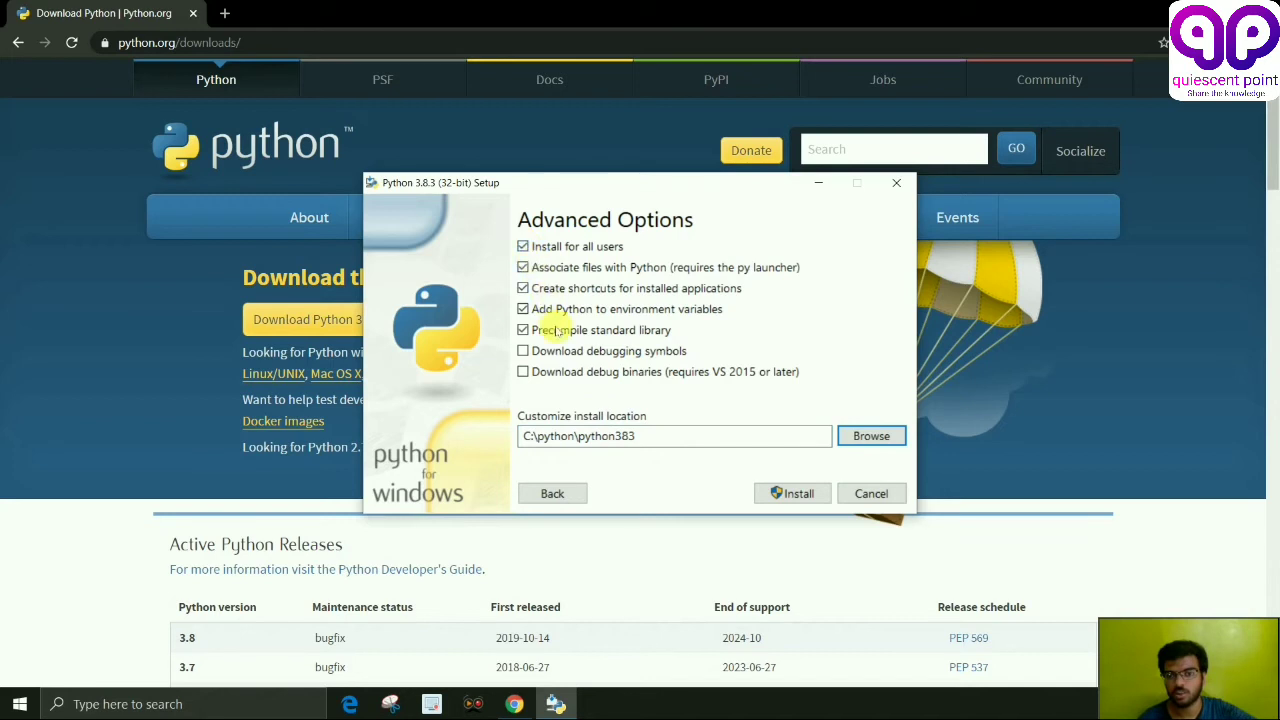
click(796, 496)
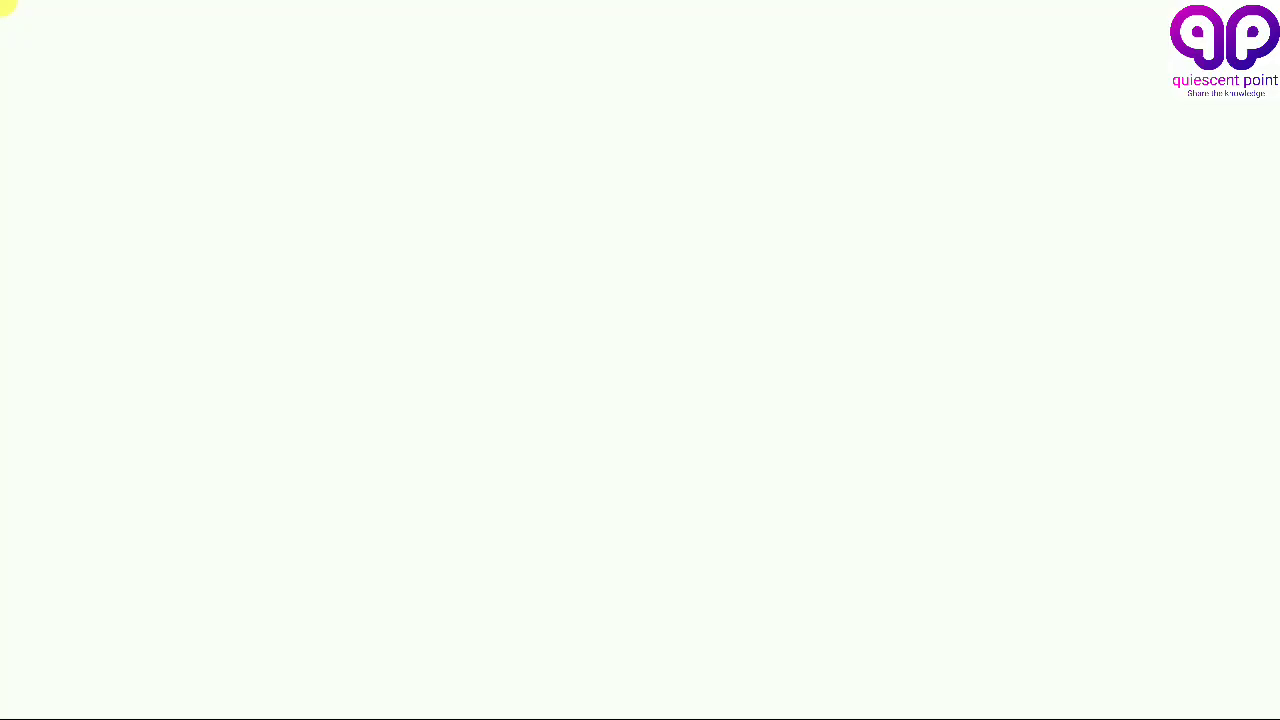
click(533, 560)
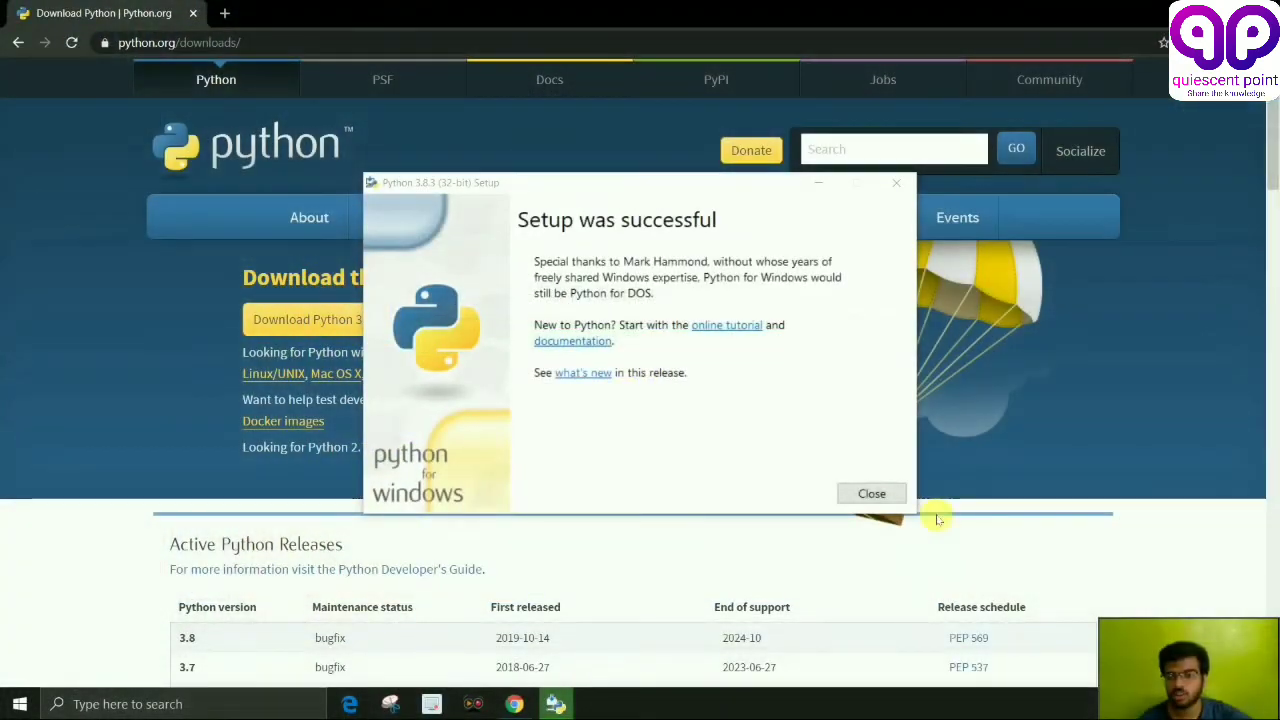
click(874, 492)
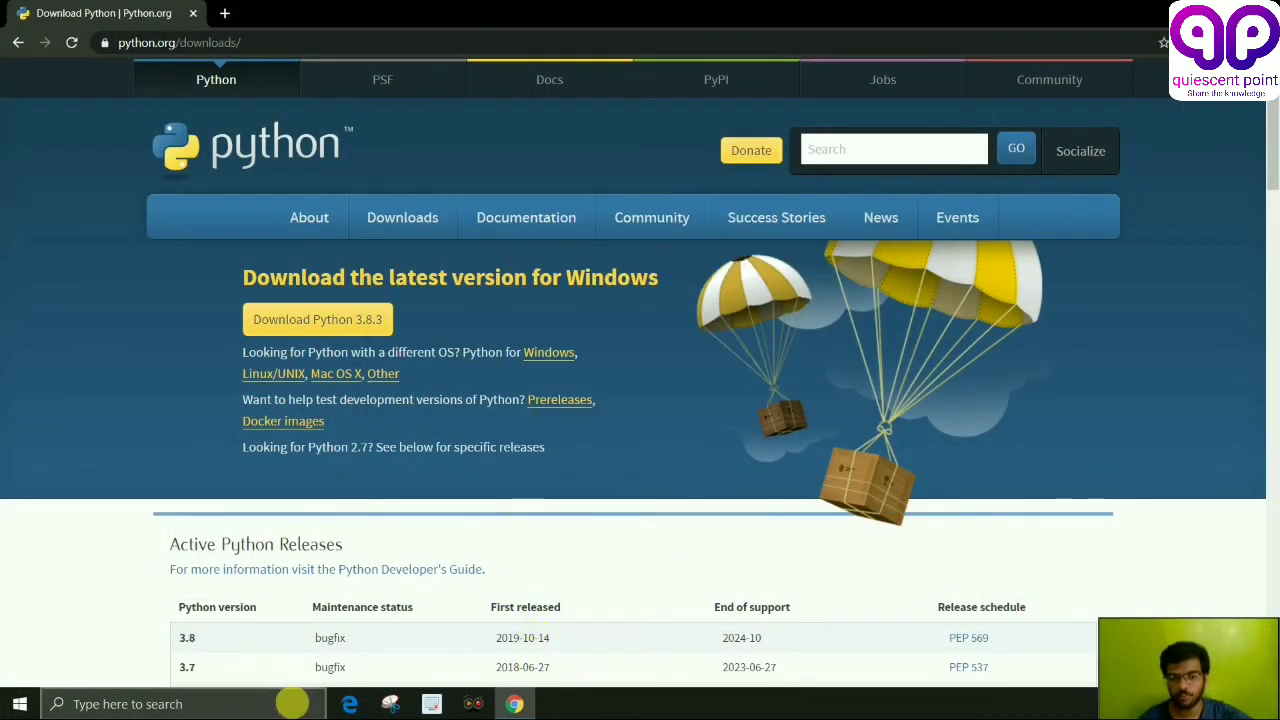
Step: Start Python from a Command Prompt and run print("helllo world") in the interpreter
click(257, 704)
text(cmd)
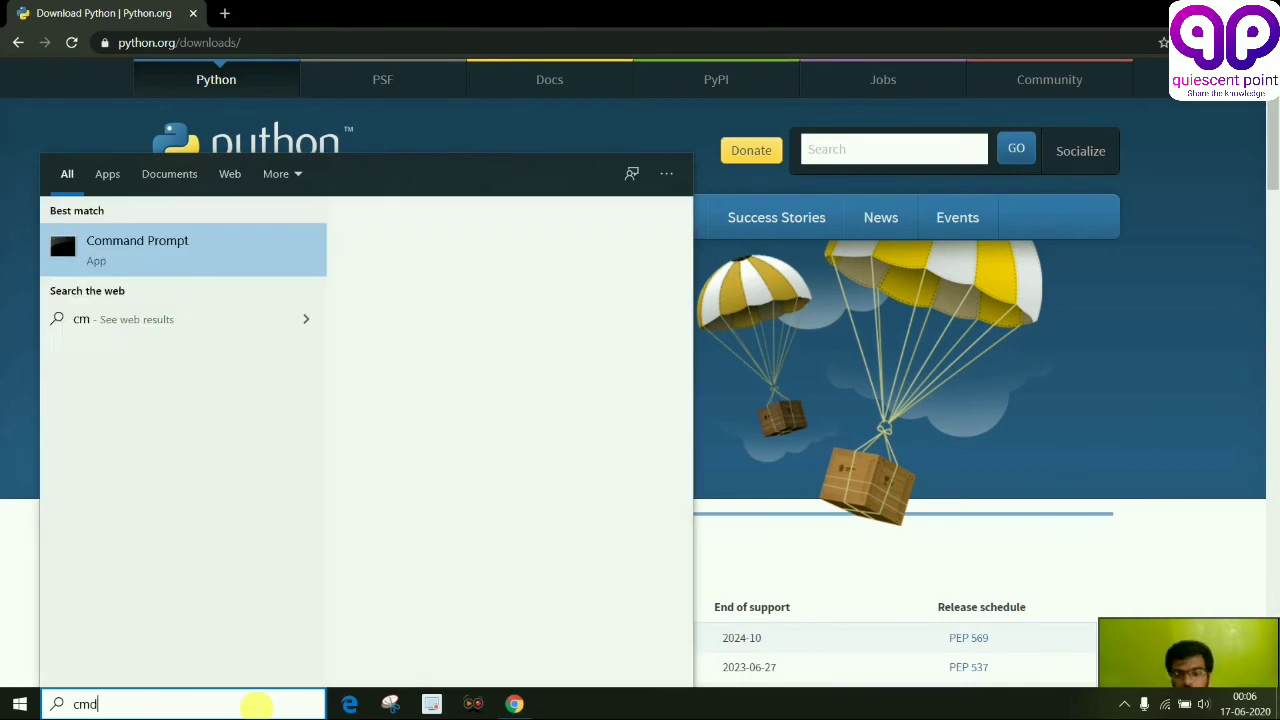
key(Return)
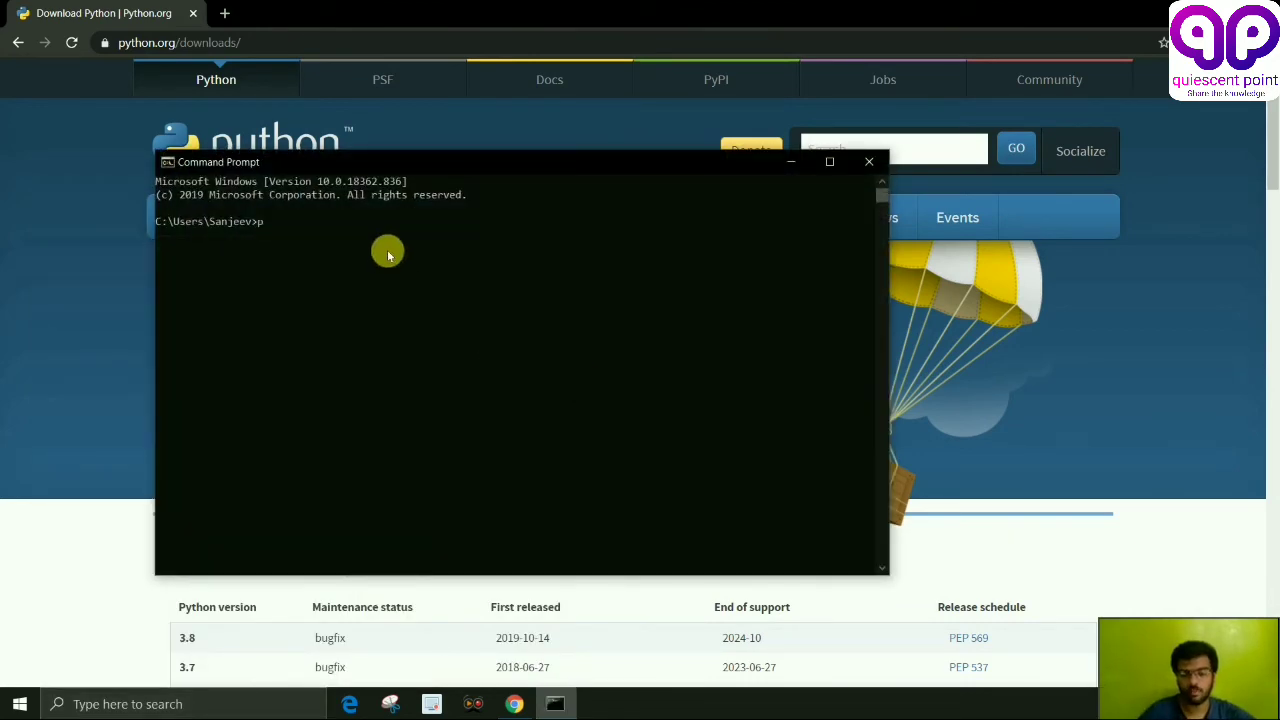
text(python)
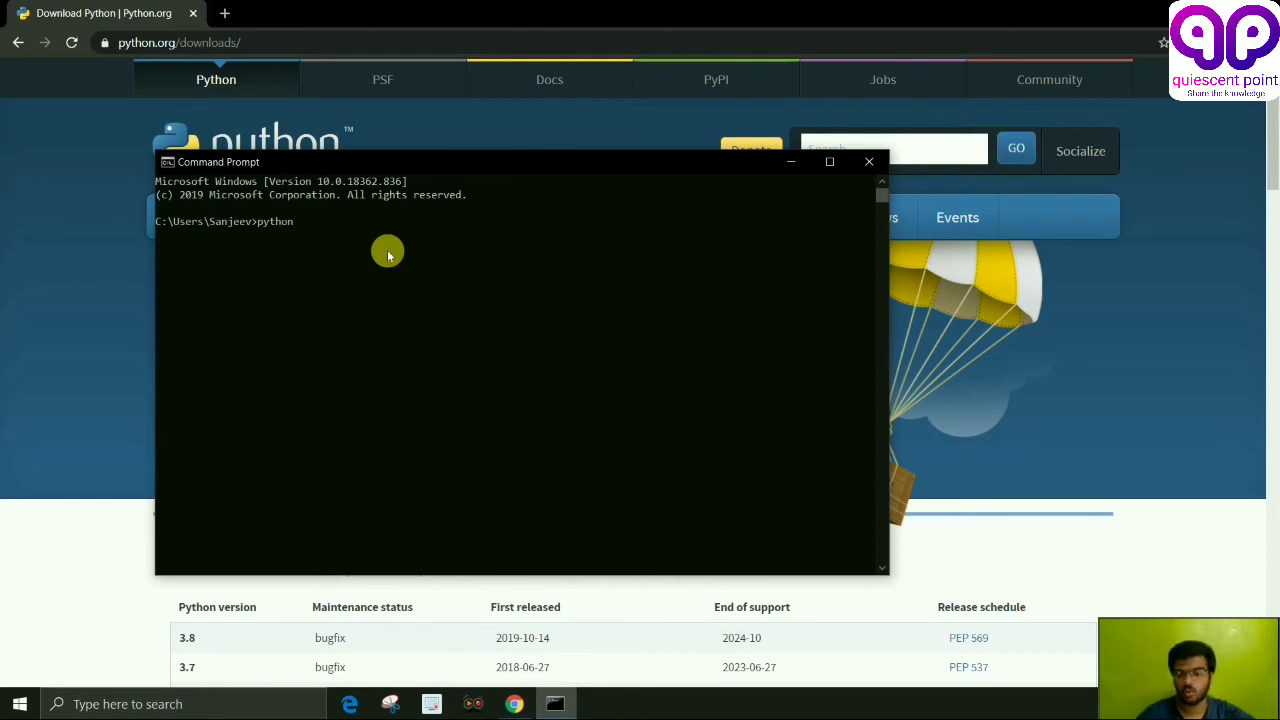
key(Return)
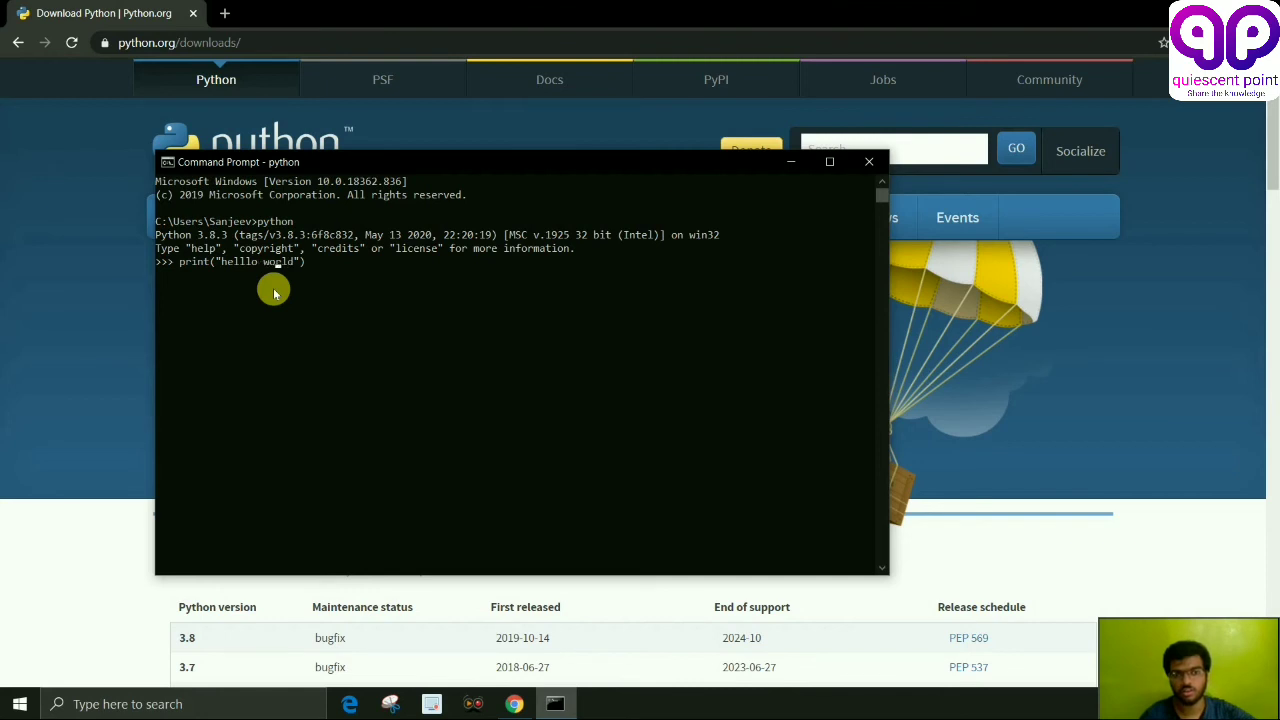
key(Return)
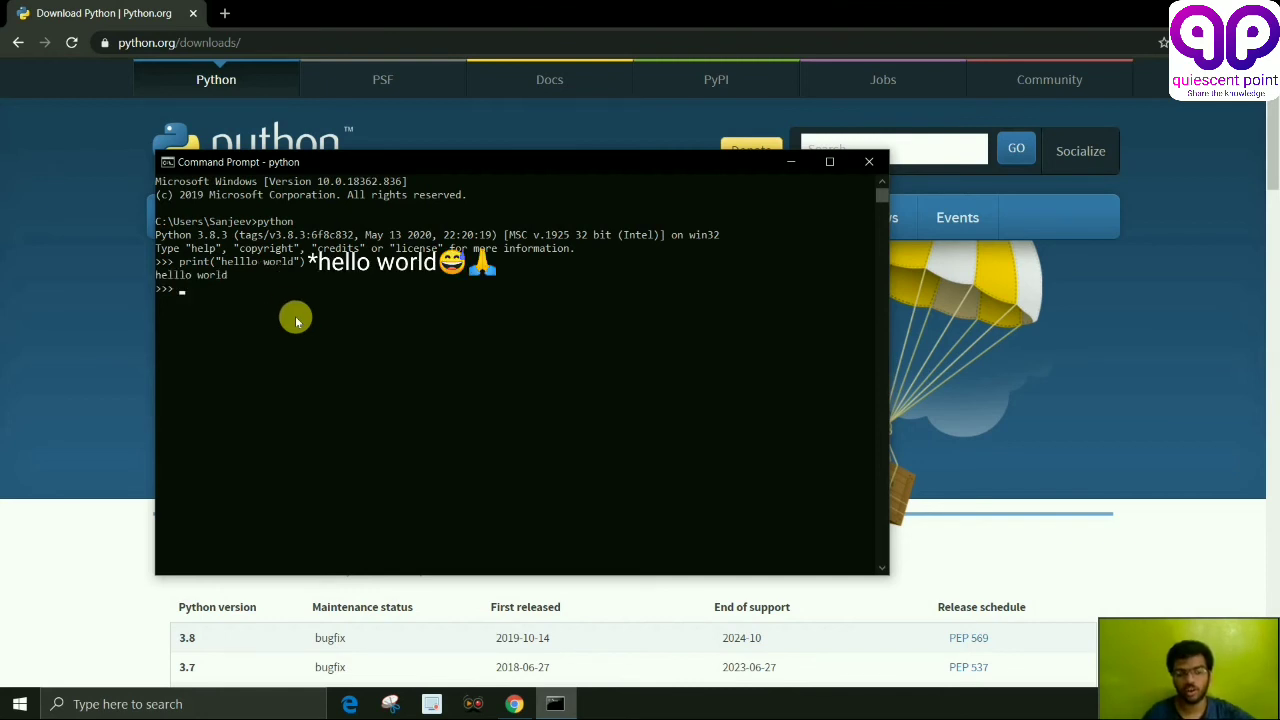
Step: Exit the Python interpreter and run pip without arguments to examine its commands and general options
key(ctrl+z)
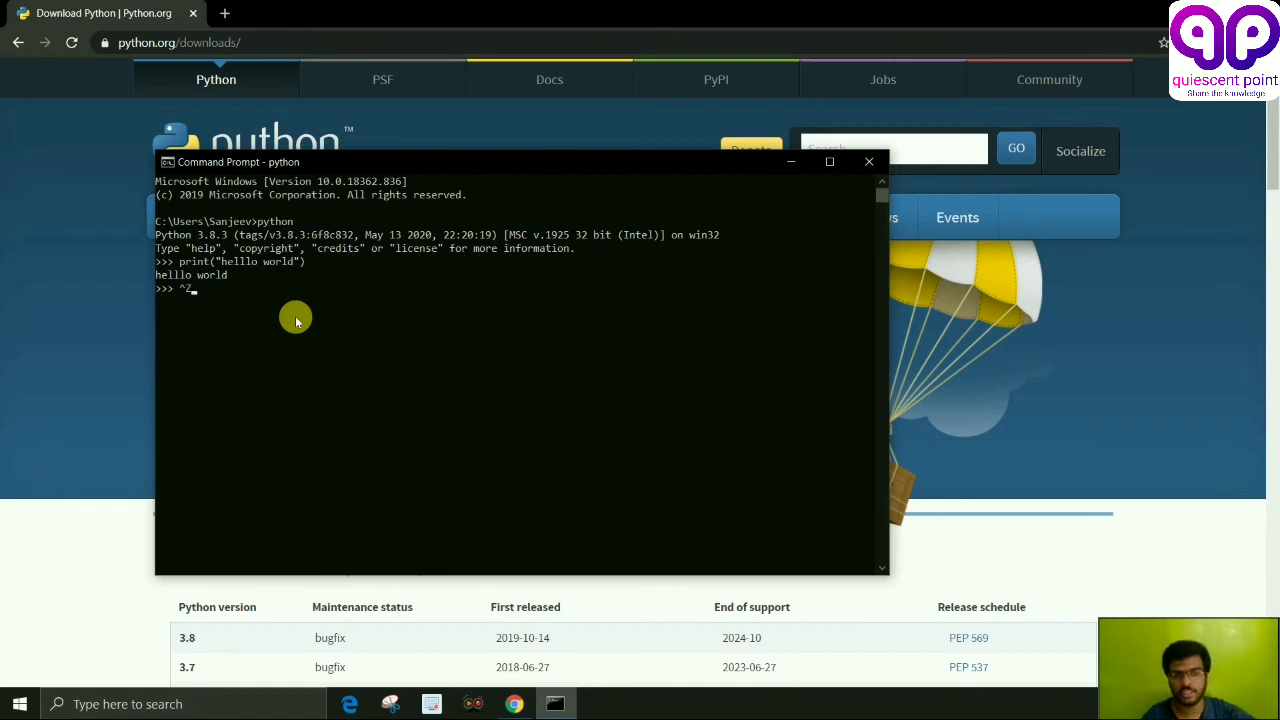
key(Return)
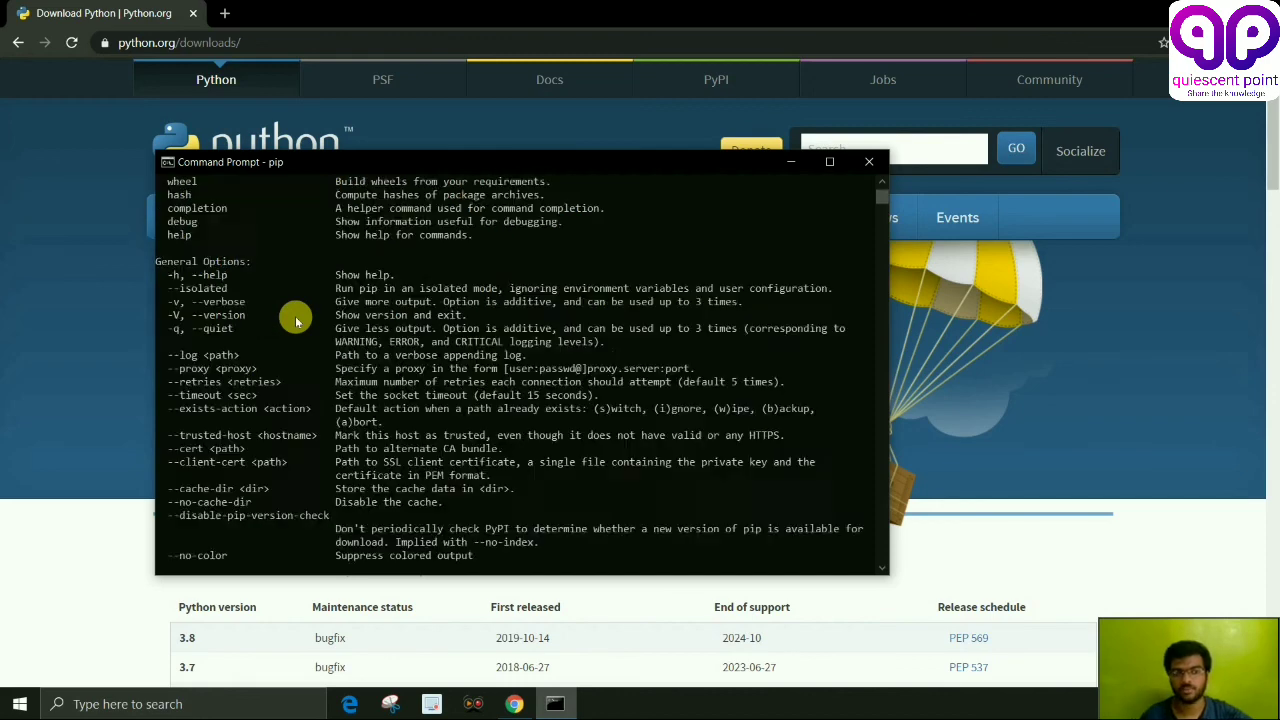
scroll(281, 310, up, 3)
scroll(326, 323, down, 4)
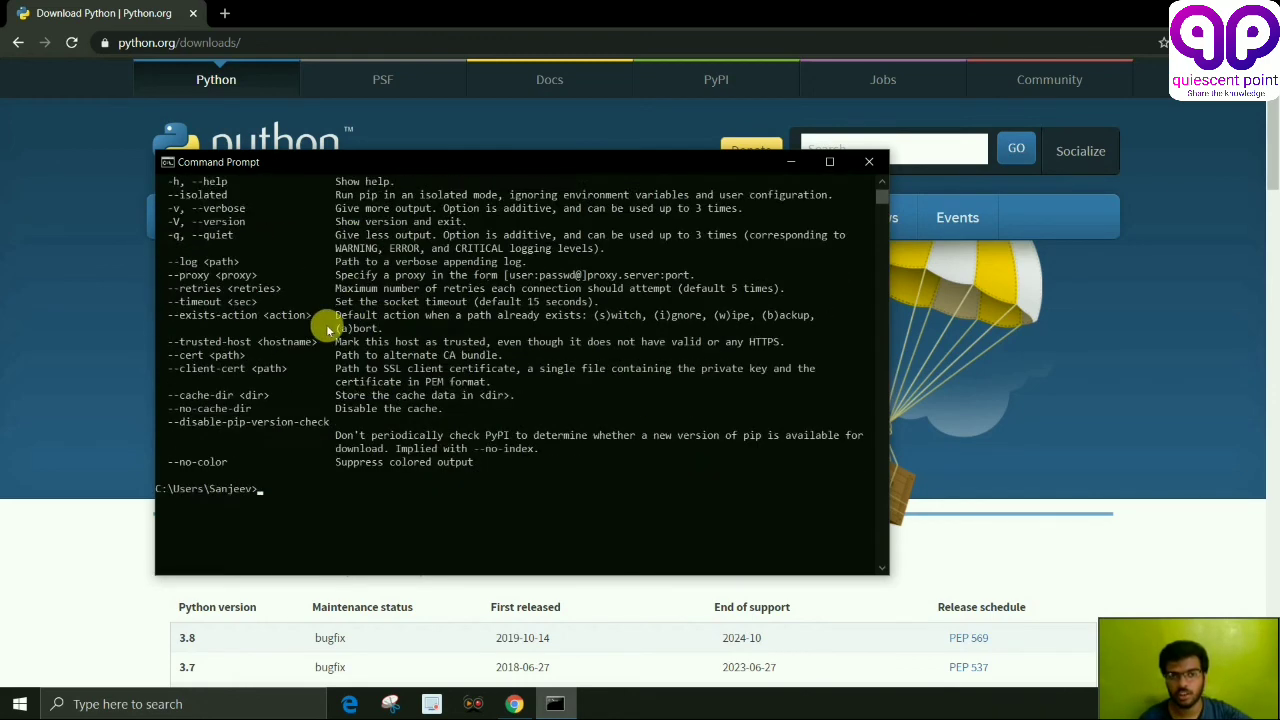
scroll(318, 297, up, 10)
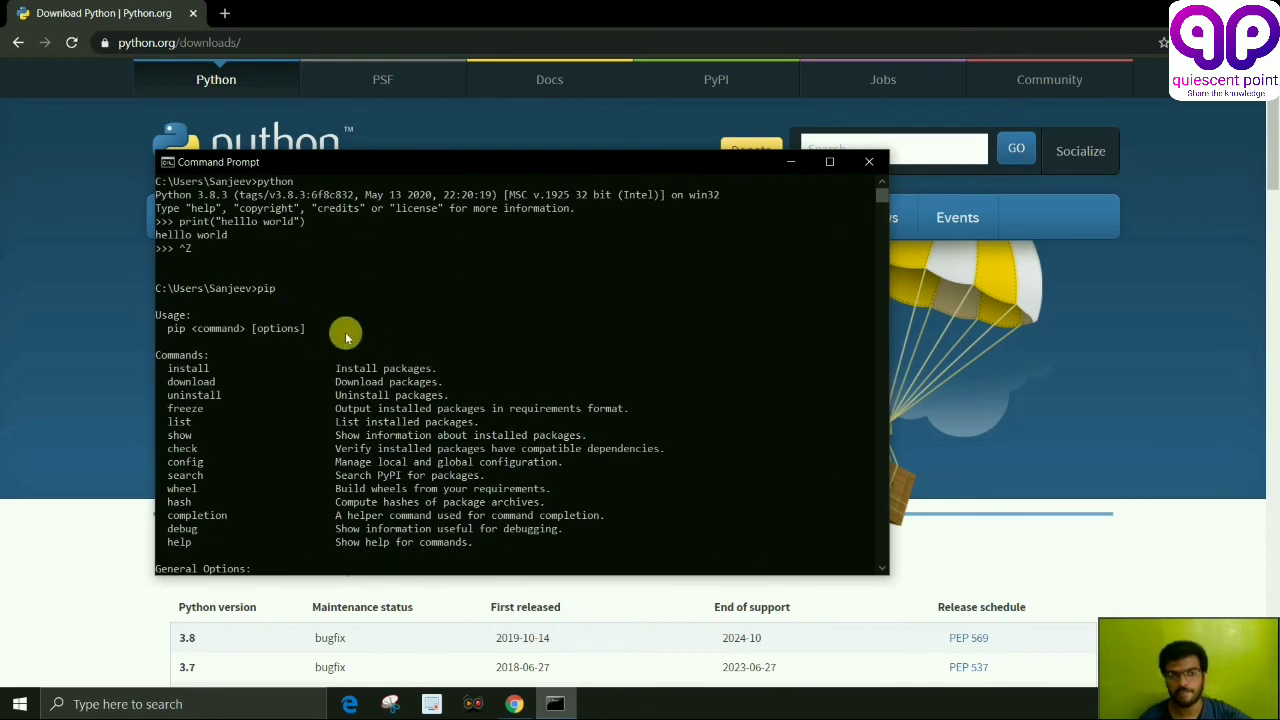
scroll(340, 355, down, 4)
scroll(270, 415, down, 2)
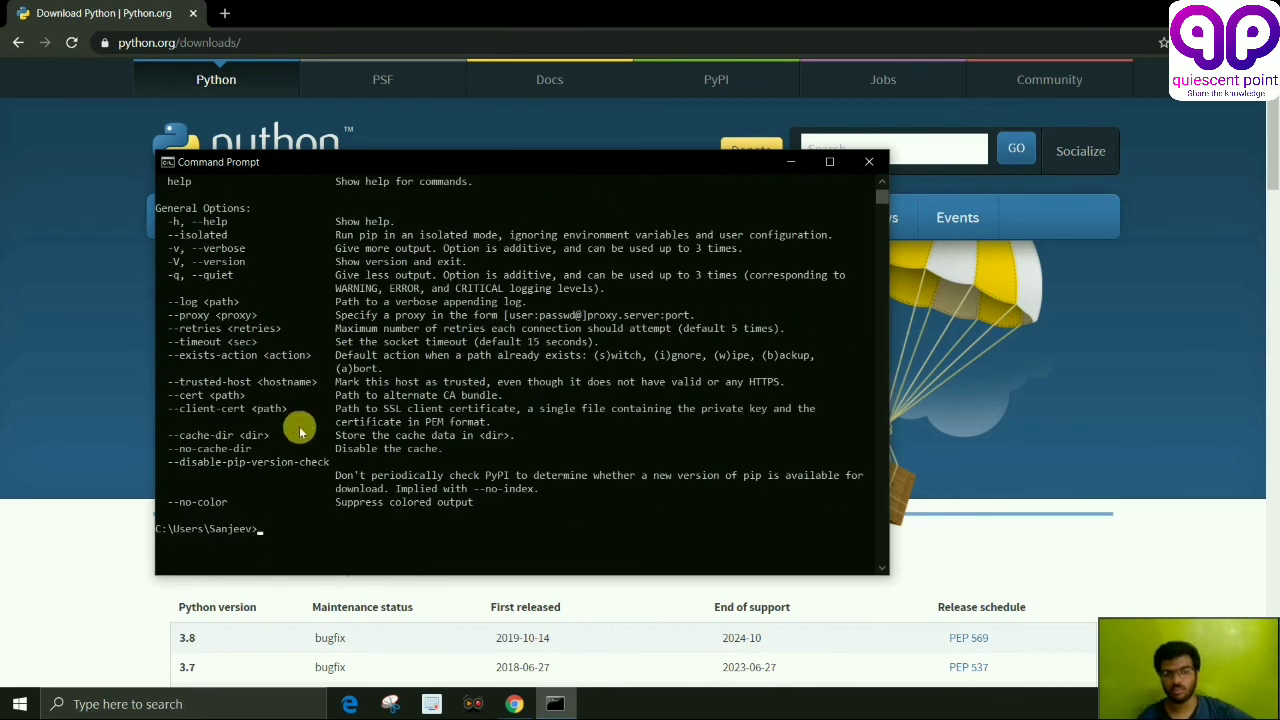
Step: Install the pygame package by running pip install pygame
scroll(300, 432, down, 2)
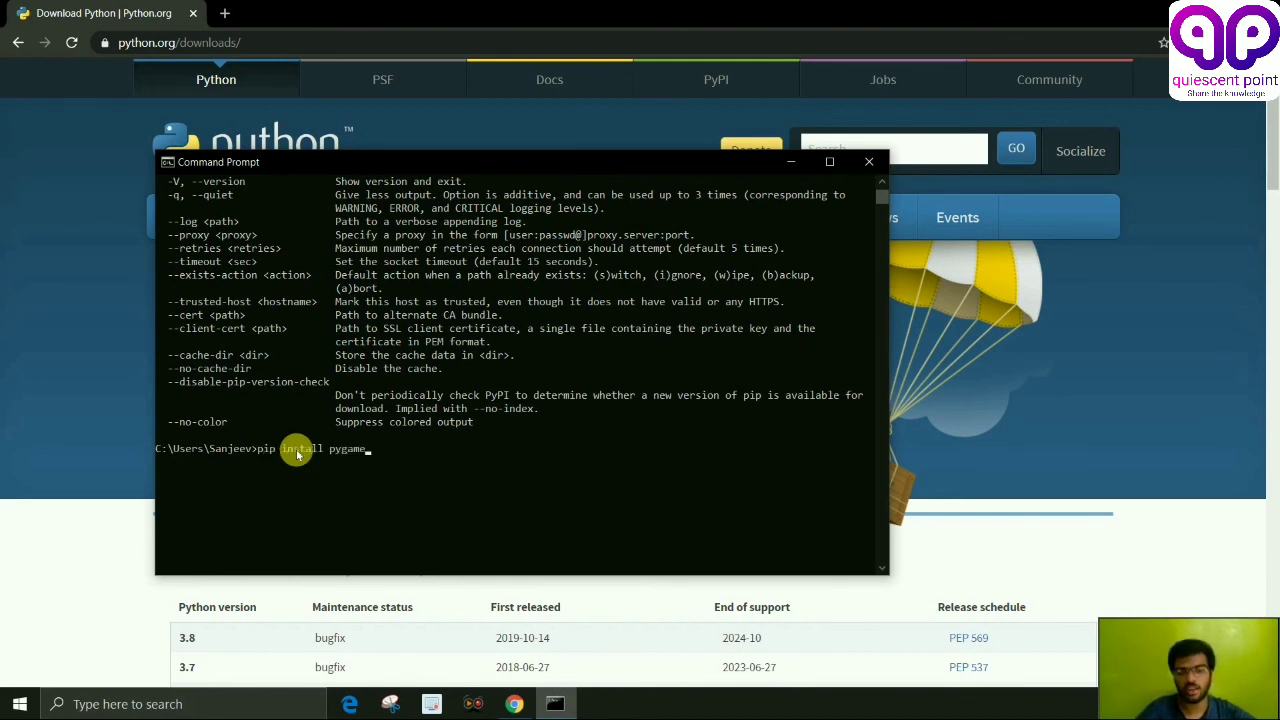
key(Return)
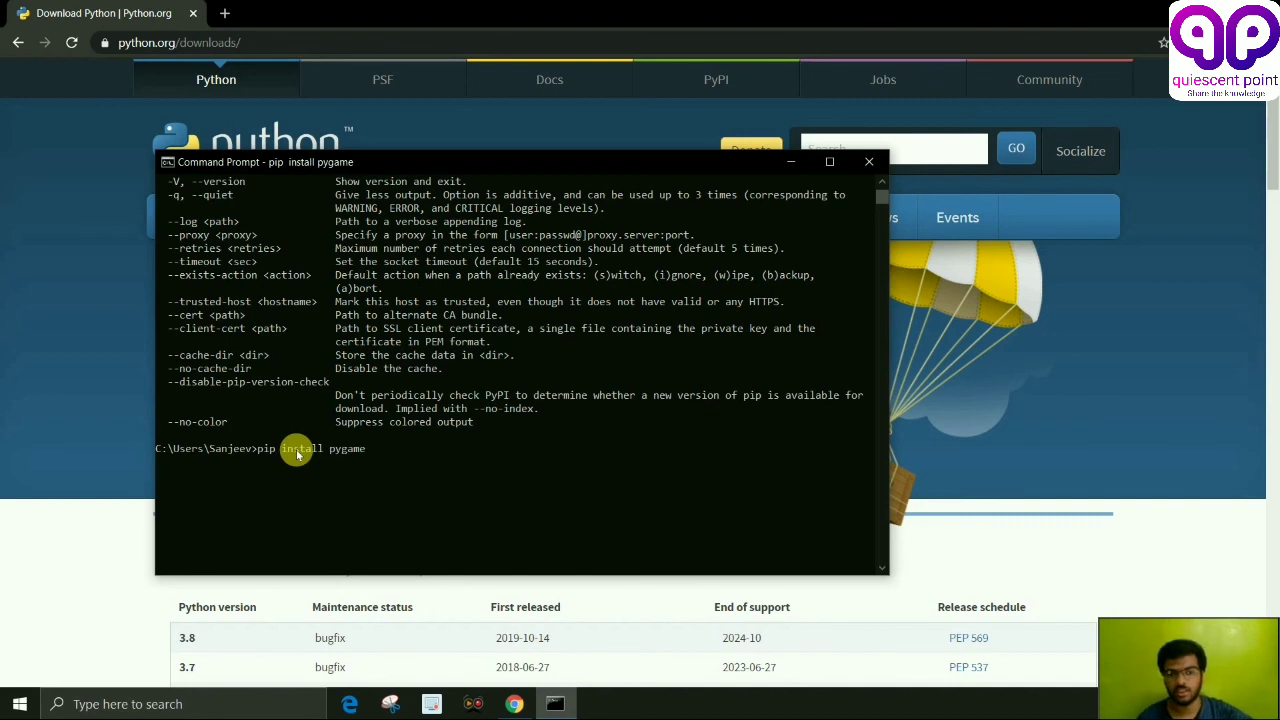